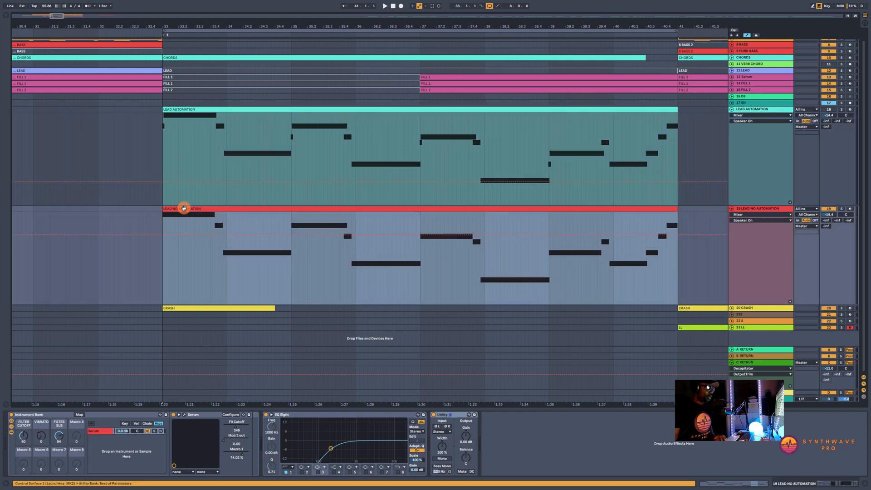
- Play the loop and deactivate the LEAD AUTOMATION clip so only the LEAD NO AUTOMATION clip is active
{"action": "key", "text": "space"}
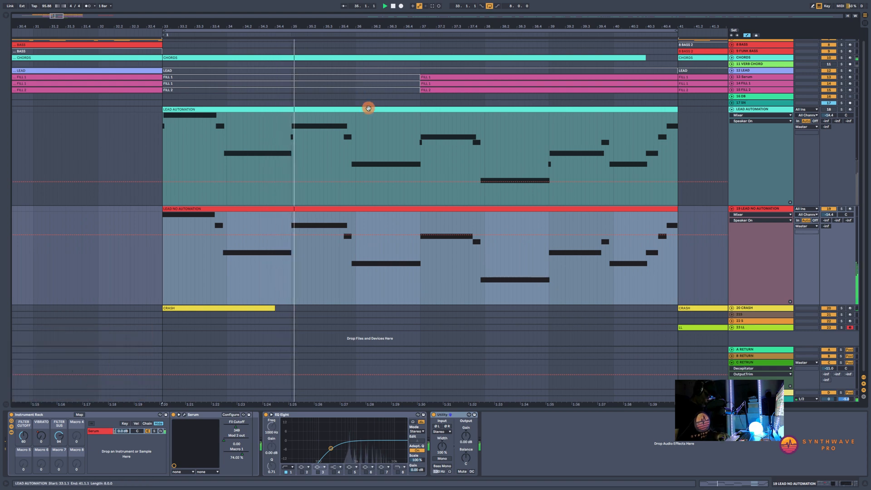
{"action": "left_click", "coordinate": [368, 108]}
{"action": "key", "text": "0"}
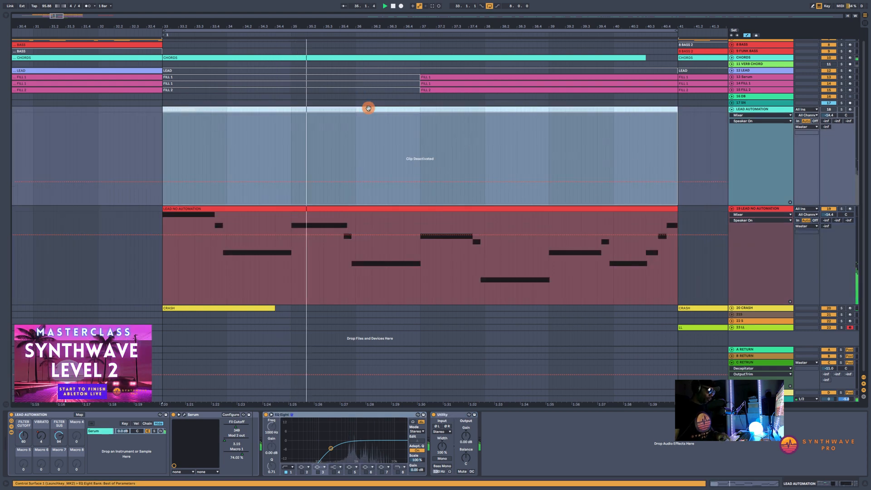
{"action": "left_click", "coordinate": [382, 208]}
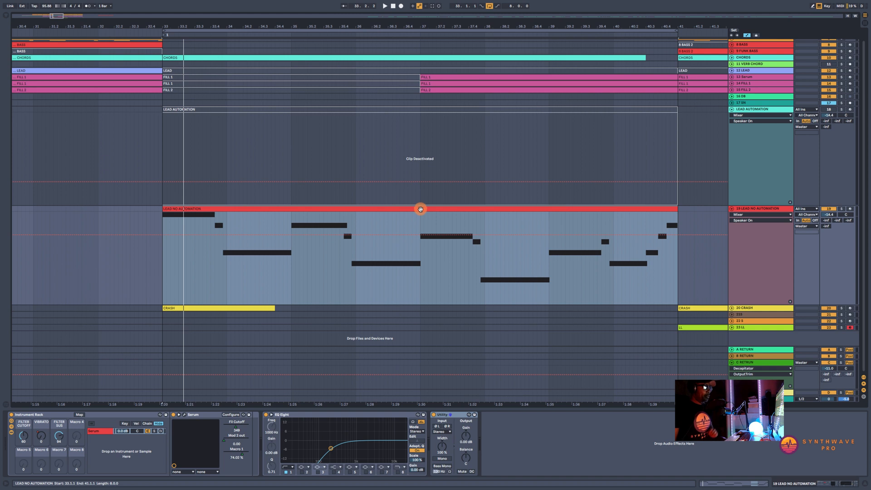
- Reactivate the LEAD AUTOMATION clip and silence the other lead by deactivating the LEAD NO AUTOMATION clip and its track
{"action": "left_click", "coordinate": [430, 110]}
{"action": "key", "text": "0"}
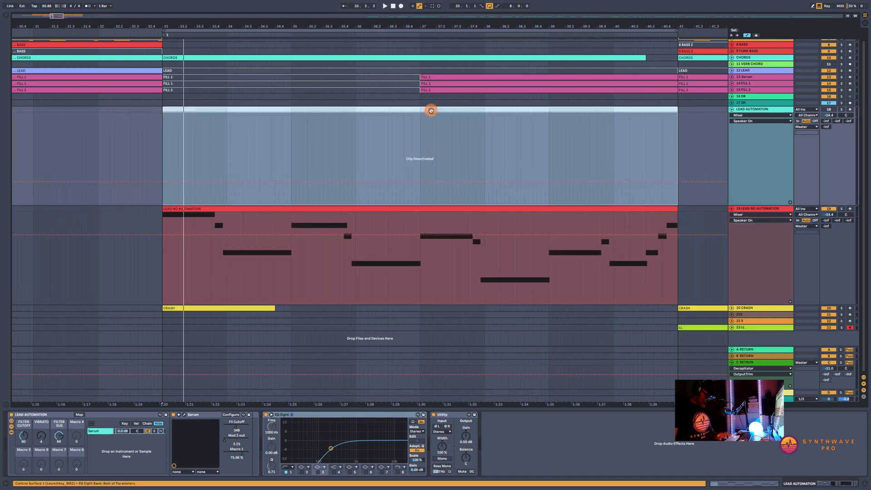
{"action": "left_click", "coordinate": [421, 210]}
{"action": "key", "text": "0"}
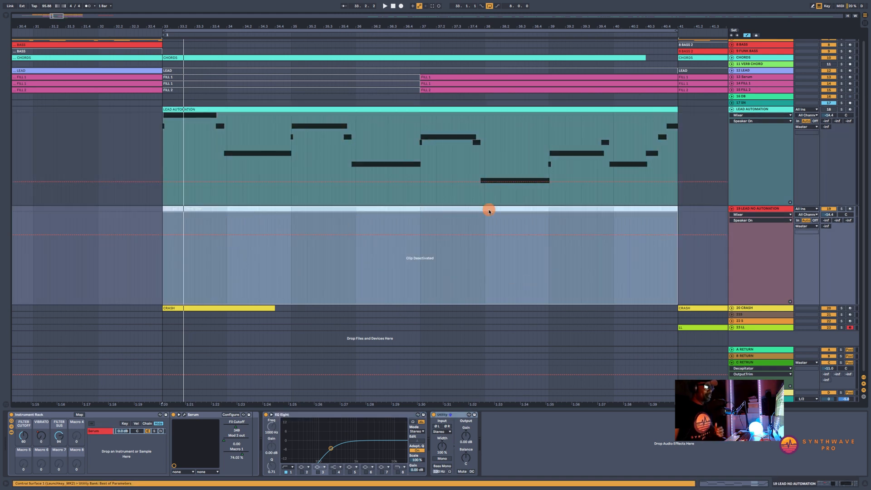
{"action": "left_click", "coordinate": [825, 209]}
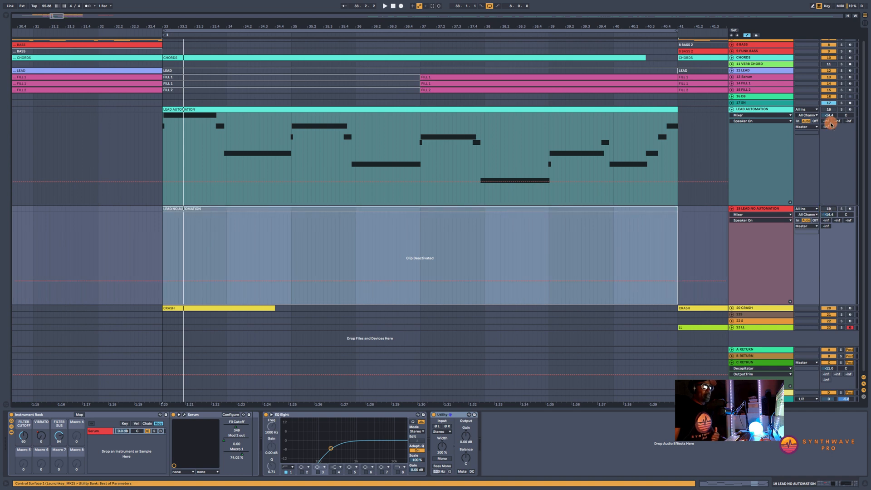
{"action": "left_click", "coordinate": [192, 111]}
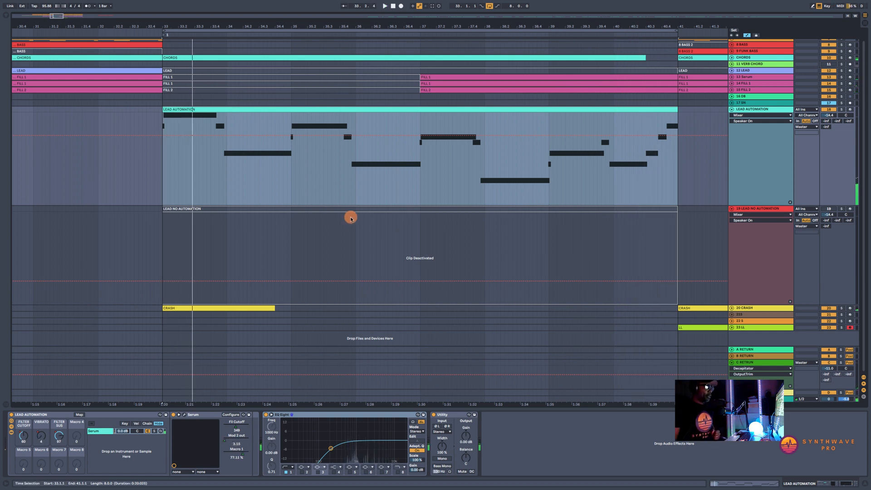
- Reactivate the LEAD NO AUTOMATION clip, then solo its track and play it from bar 33
{"action": "left_click", "coordinate": [365, 209]}
{"action": "key", "text": "0"}
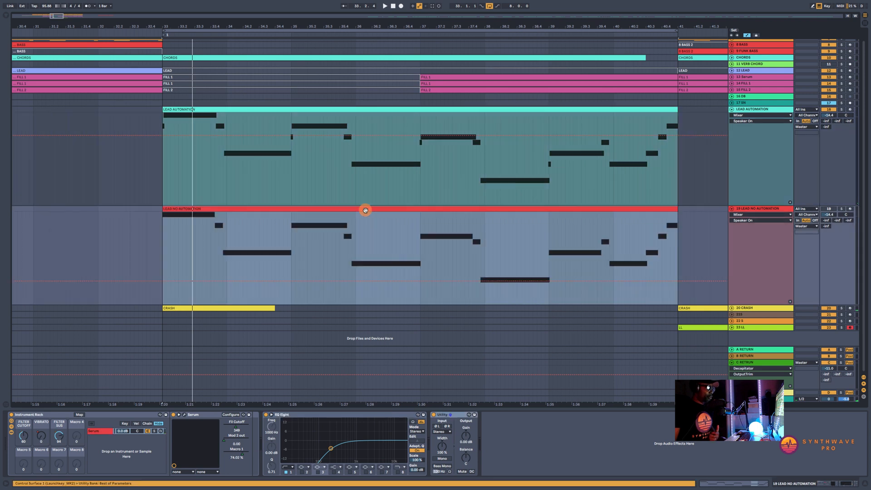
{"action": "key", "text": "s"}
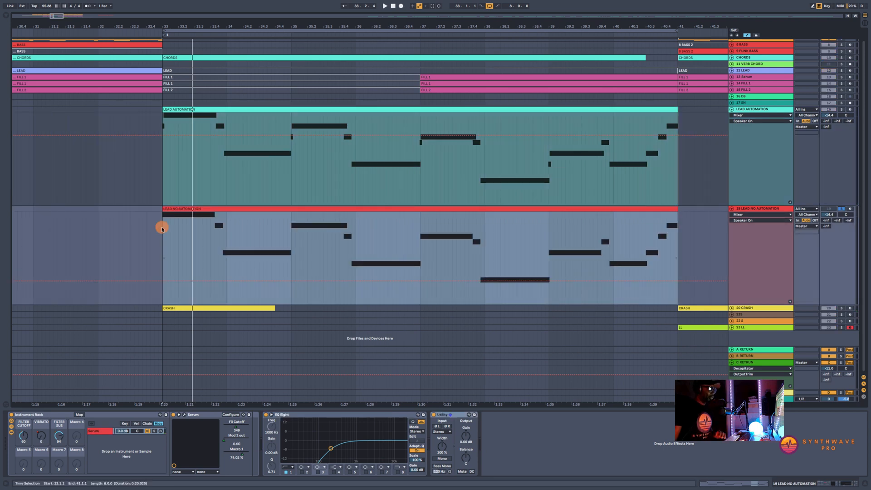
{"action": "left_click", "coordinate": [162, 228]}
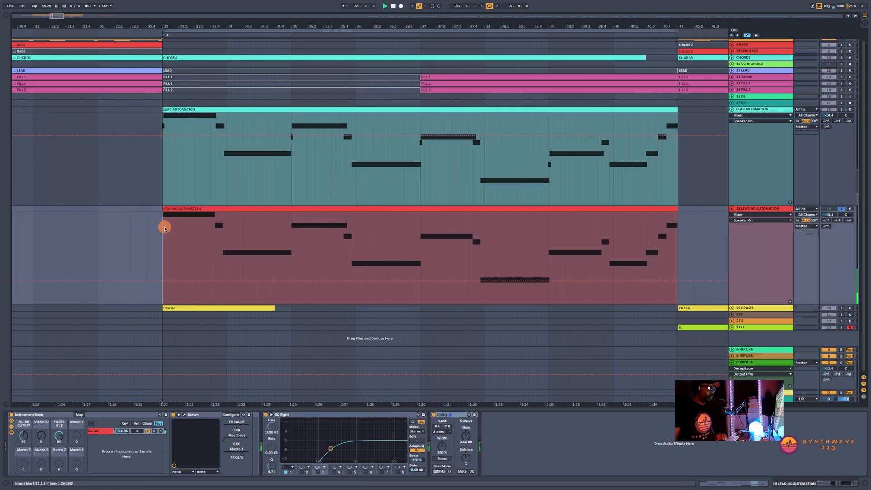
{"action": "key", "text": "space"}
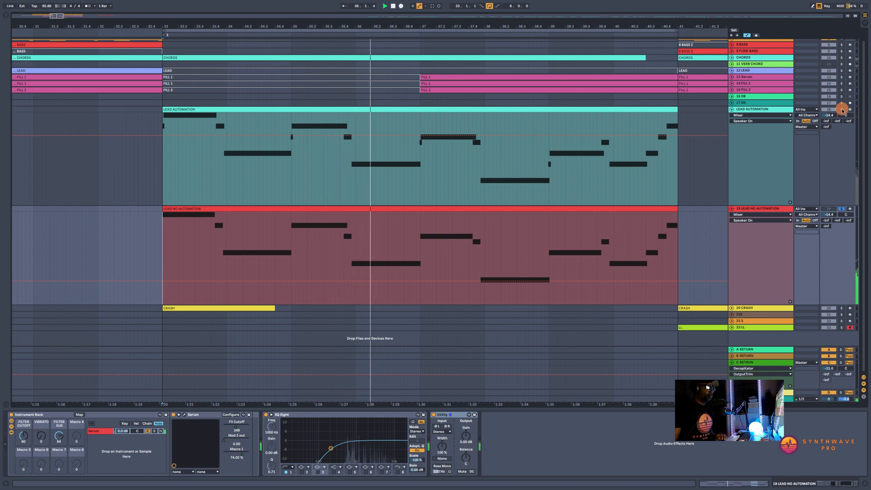
- Solo the LEAD AUTOMATION track and play it from bar 33 for comparison
{"action": "left_click", "coordinate": [160, 159]}
{"action": "key", "text": "space"}
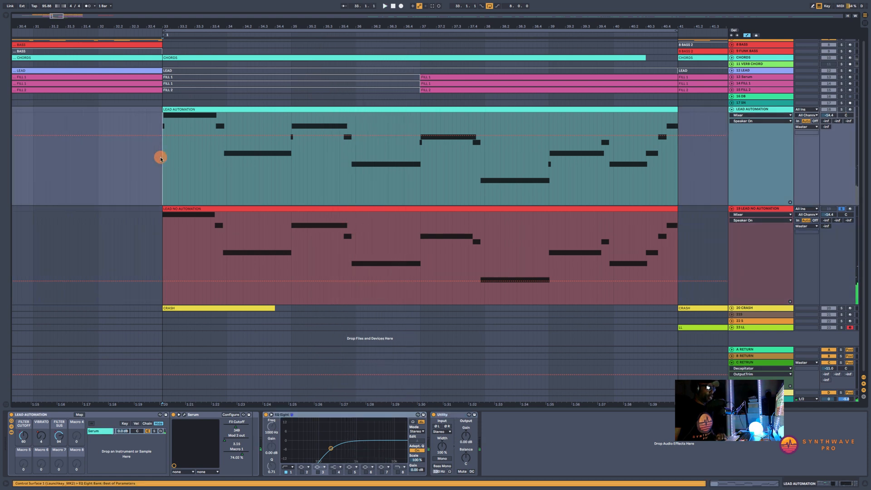
{"action": "left_click", "coordinate": [841, 110]}
{"action": "key", "text": "space"}
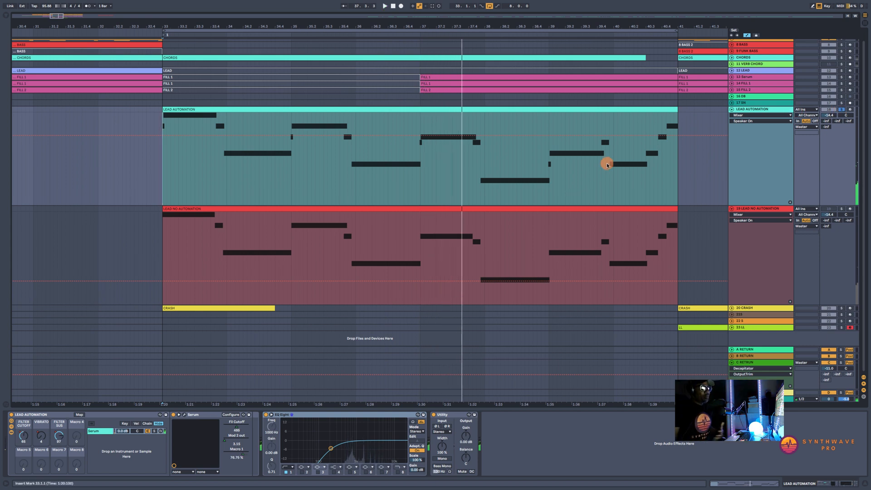
- Open the LEAD NO AUTOMATION clip in the note editor and select the long A4 note at bar 3
{"action": "left_click", "coordinate": [241, 208]}
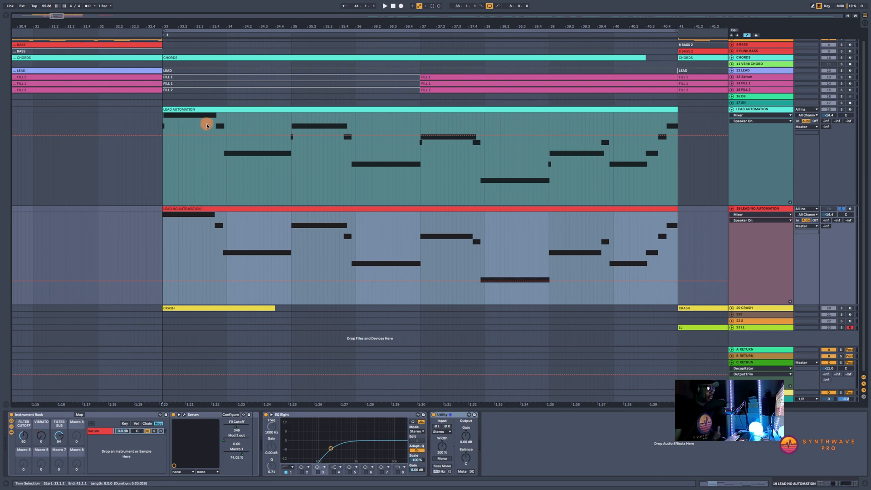
{"action": "left_click", "coordinate": [209, 110]}
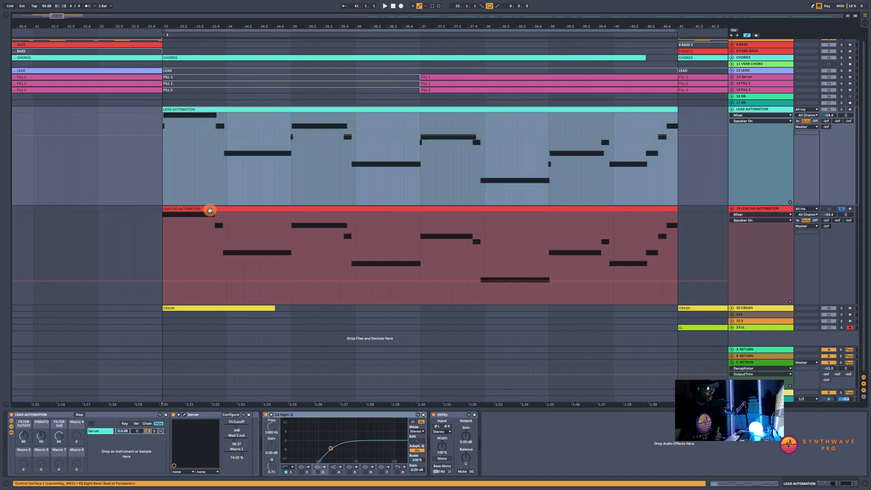
{"action": "double_click", "coordinate": [210, 209]}
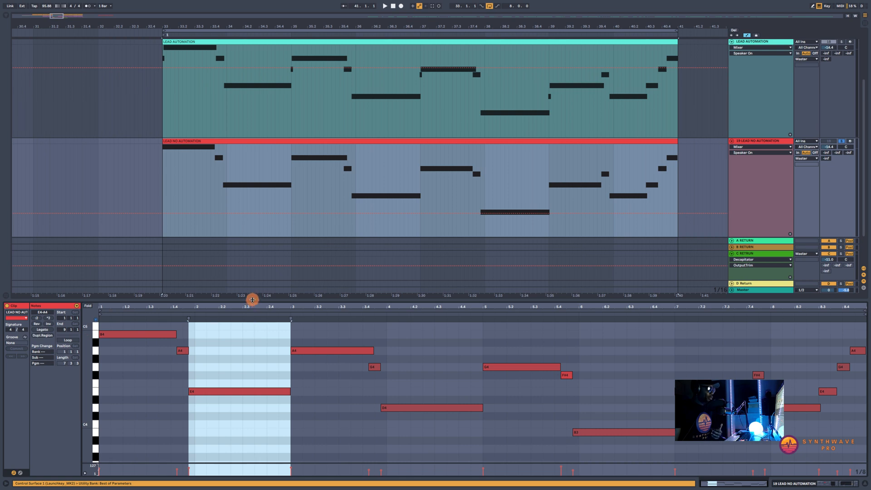
{"action": "left_click_drag", "start_coordinate": [252, 299], "coordinate": [429, 271]}
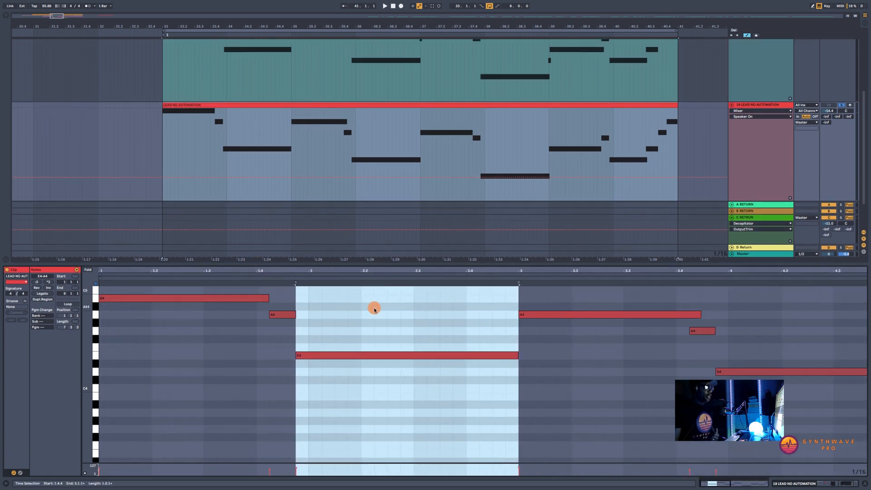
{"action": "left_click", "coordinate": [337, 313]}
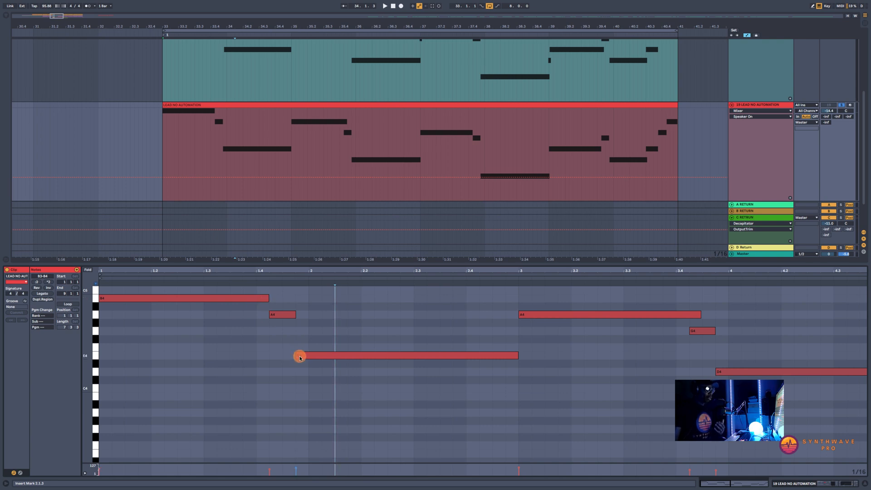
{"action": "left_click_drag", "start_coordinate": [528, 305], "coordinate": [533, 334]}
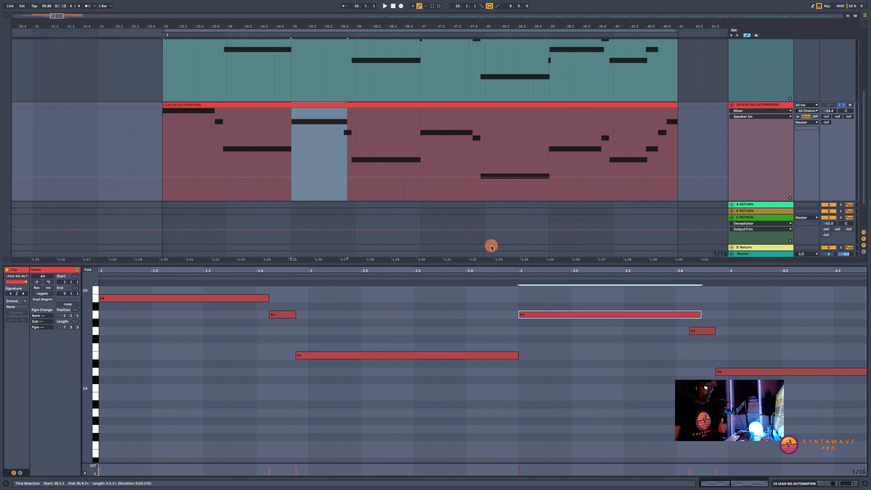
- Play the LEAD NO AUTOMATION notes with the metronome on to check their timing around the bar 3 A4 note
{"action": "key", "text": "space"}
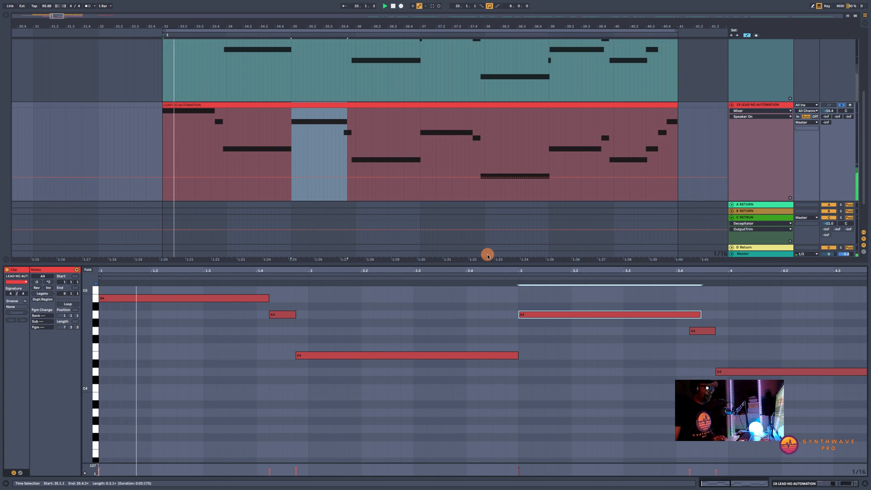
{"action": "left_click", "coordinate": [87, 7]}
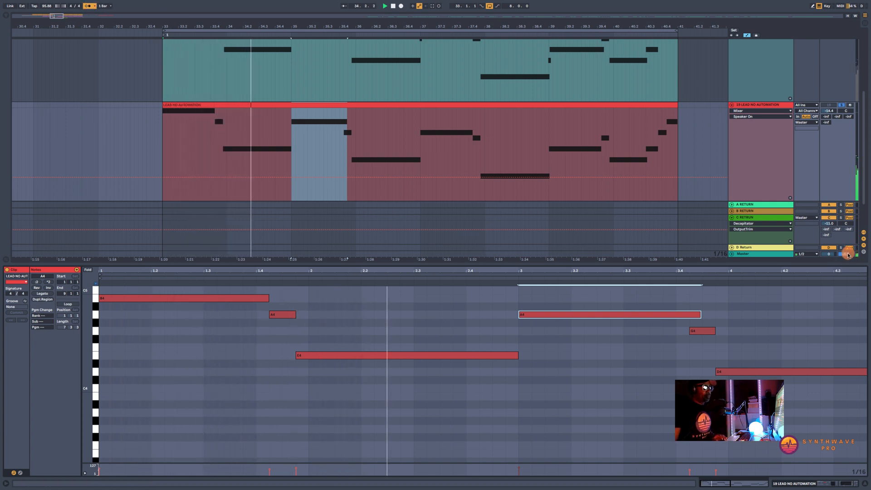
{"action": "left_click", "coordinate": [634, 317]}
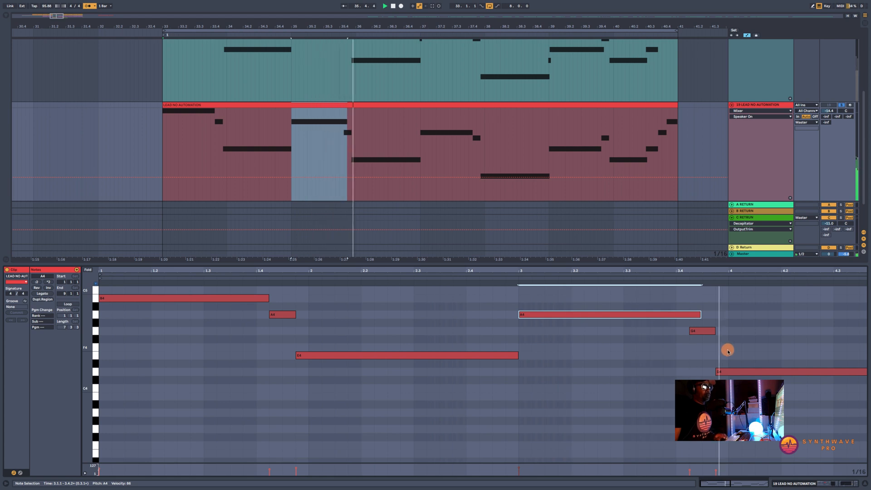
- Open the LEAD AUTOMATION clip in the note editor and select the short A4 grace note at its start
{"action": "scroll", "coordinate": [571, 177], "scroll_direction": "up", "scroll_amount": 5}
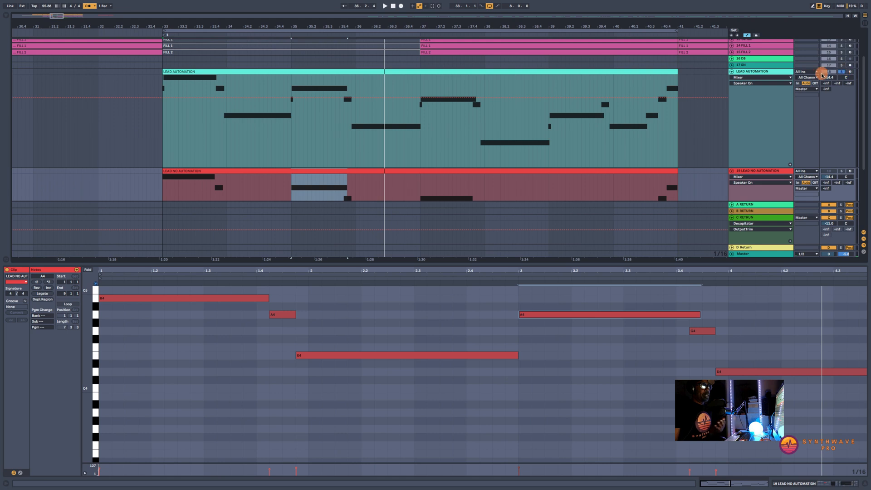
{"action": "left_click", "coordinate": [257, 71]}
{"action": "key", "text": "space"}
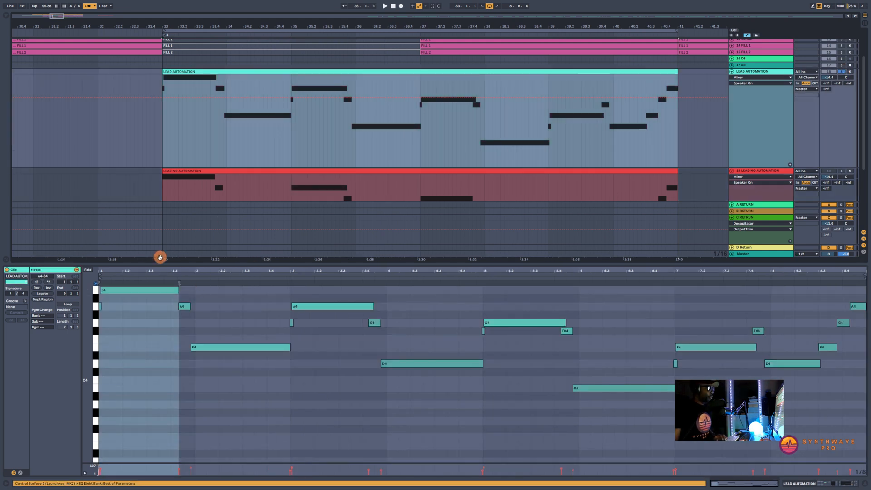
{"action": "left_click_drag", "start_coordinate": [156, 271], "coordinate": [155, 270]}
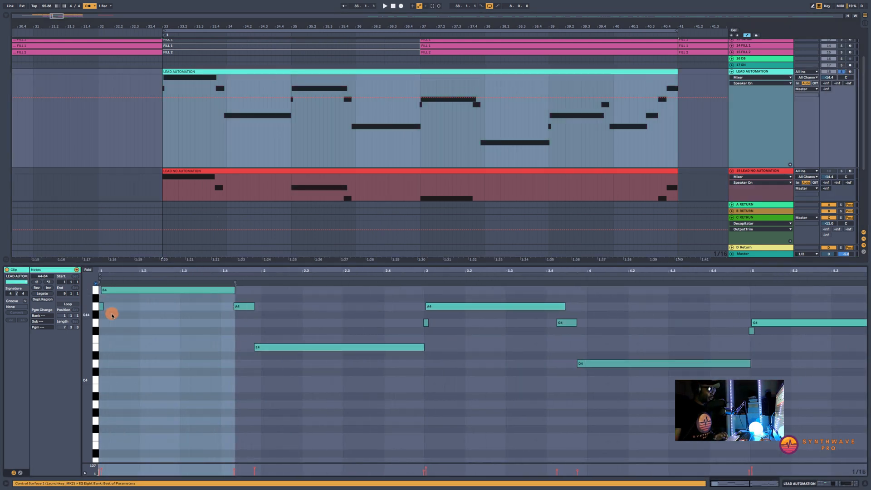
{"action": "left_click_drag", "start_coordinate": [112, 315], "coordinate": [100, 308]}
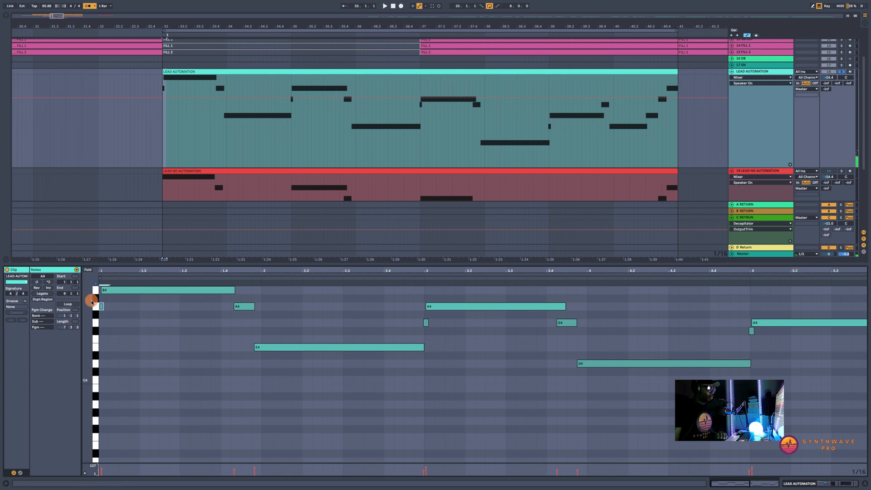
- Examine the start of the long E4 note just before bar 2 in the LEAD AUTOMATION clip
{"action": "left_click_drag", "start_coordinate": [262, 268], "coordinate": [259, 342]}
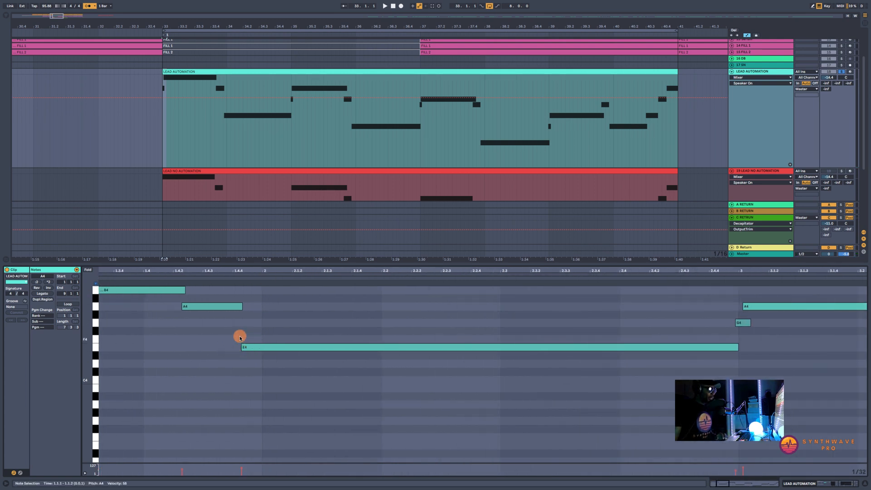
{"action": "left_click", "coordinate": [243, 348]}
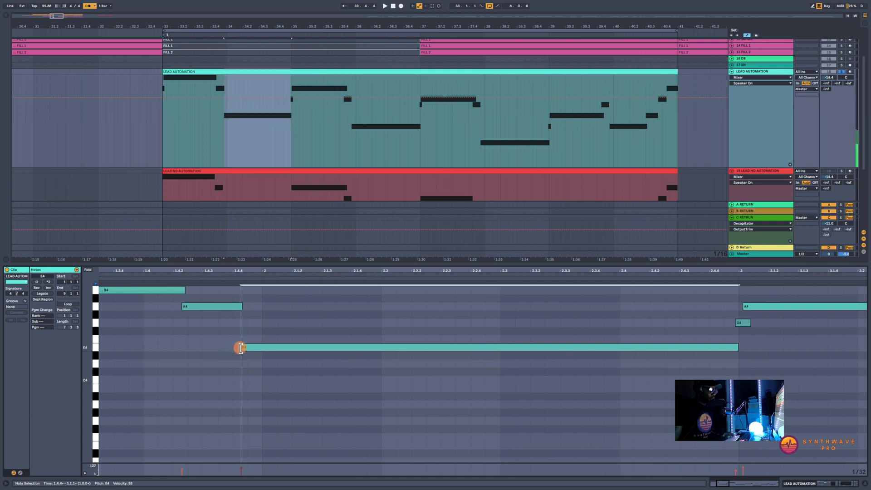
{"action": "left_click", "coordinate": [234, 347]}
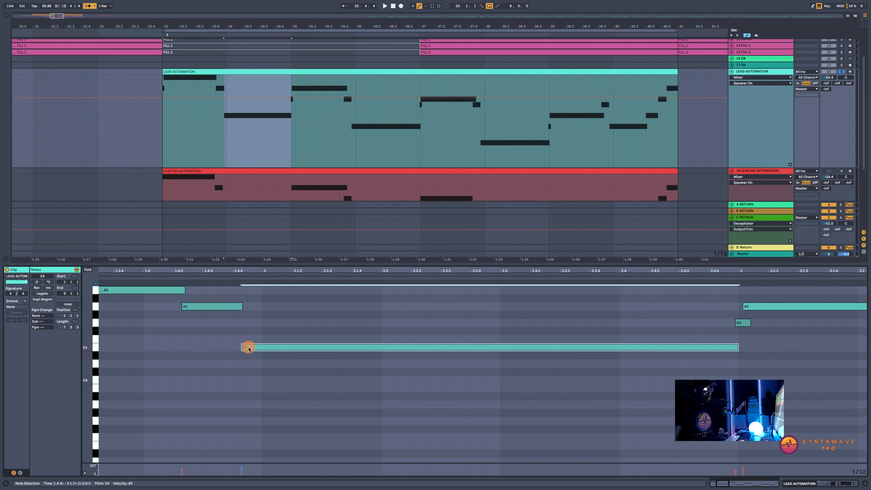
- Select the short G4 grace note before the bar 3 A4 note and examine its timing during playback
{"action": "left_click_drag", "start_coordinate": [256, 273], "coordinate": [262, 272]}
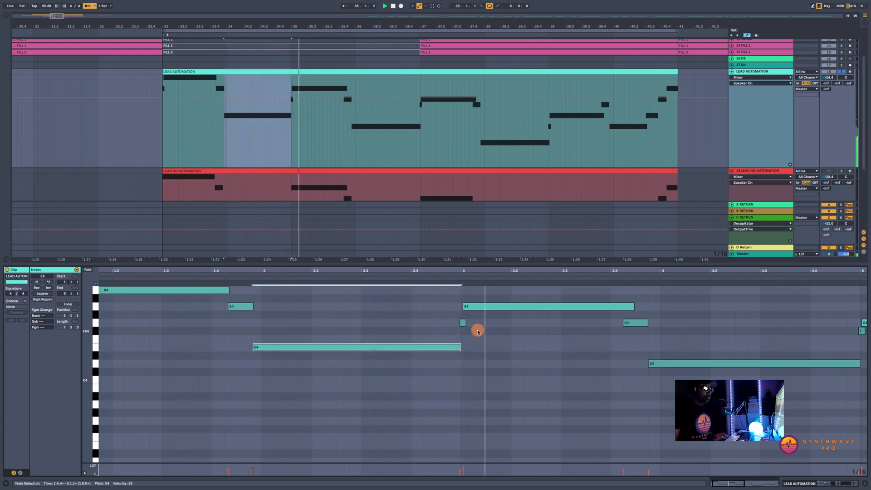
{"action": "left_click_drag", "start_coordinate": [470, 329], "coordinate": [420, 316]}
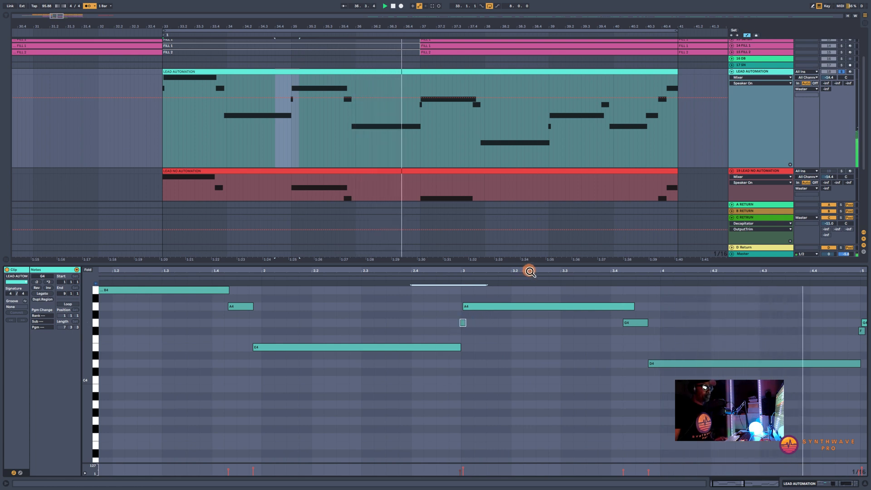
{"action": "left_click_drag", "start_coordinate": [526, 272], "coordinate": [525, 268]}
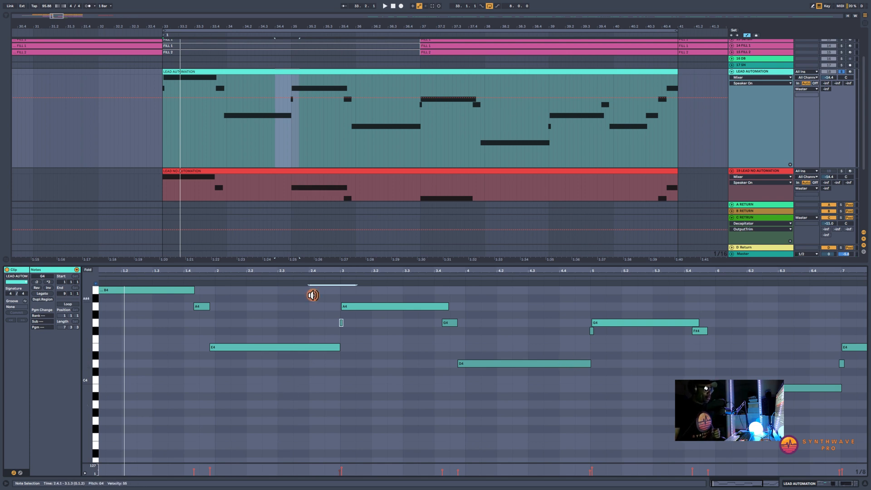
{"action": "left_click_drag", "start_coordinate": [316, 271], "coordinate": [355, 333]}
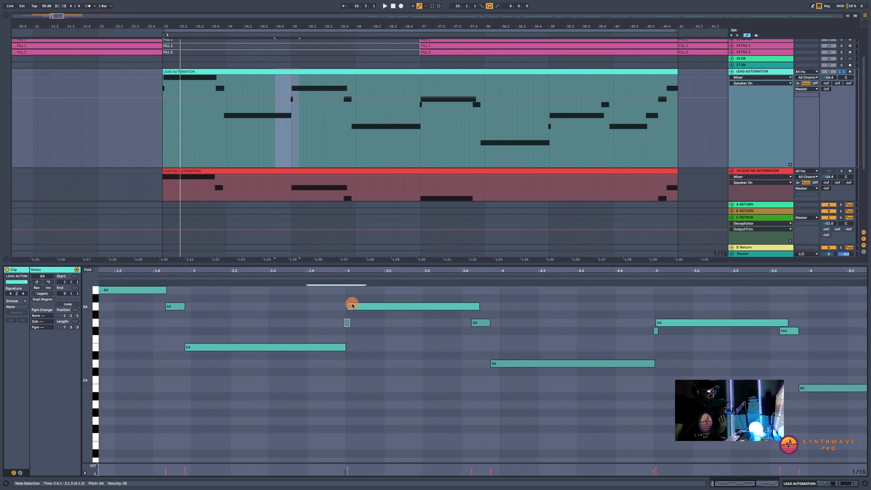
- Return to the device chain and select the LEAD AUTOMATION track
{"action": "left_click", "coordinate": [814, 484]}
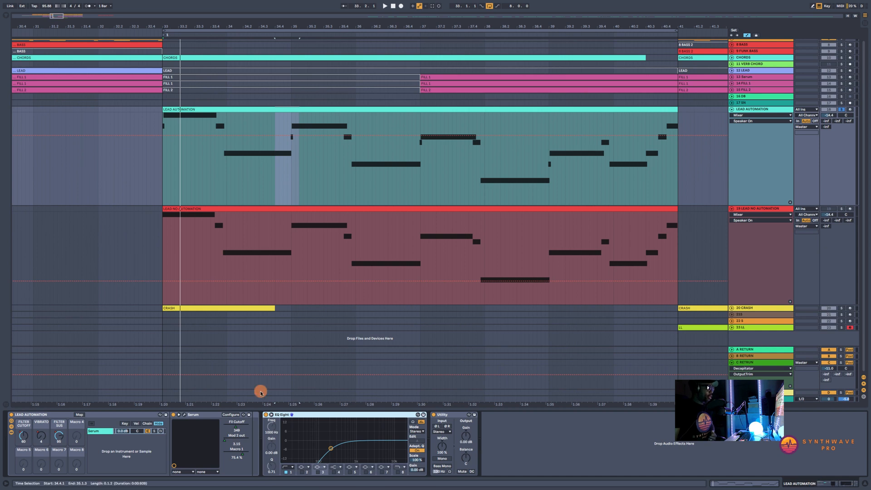
{"action": "left_click", "coordinate": [750, 112]}
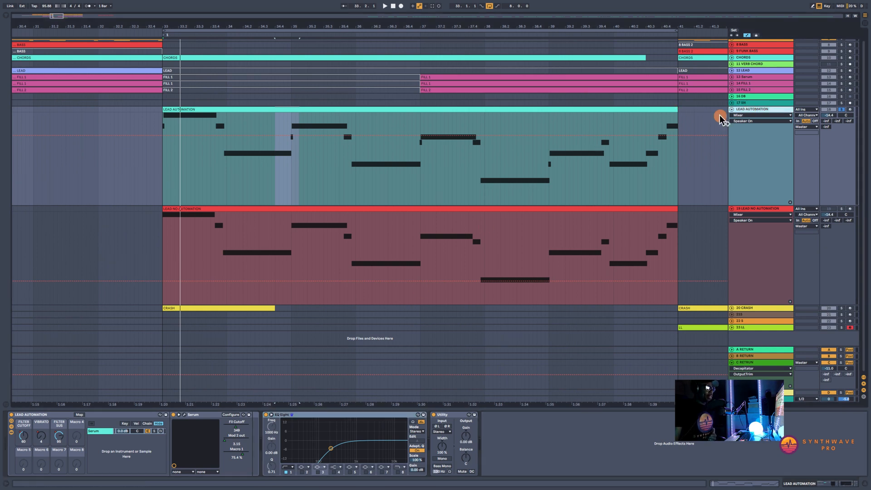
- Show the LEAD AUTOMATION track's FILTER CUTOFF automation and open its Serum window, placed clear of the clip's curve
{"action": "left_click", "coordinate": [22, 438]}
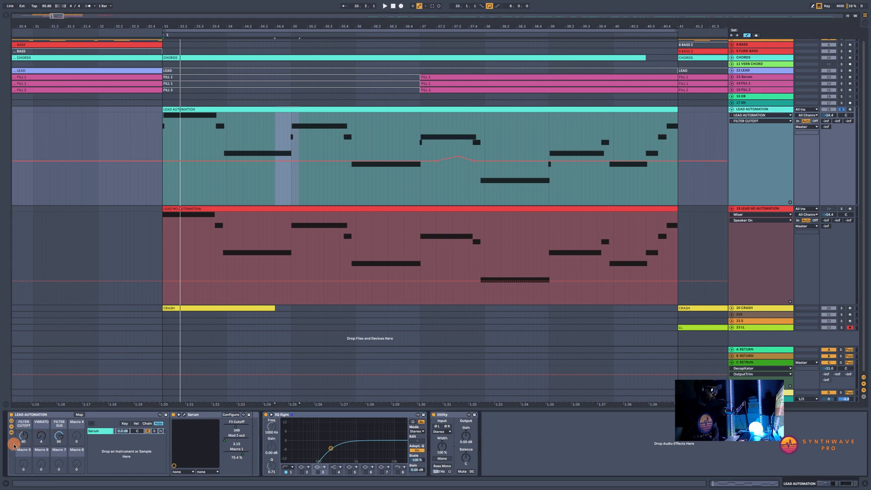
{"action": "left_click", "coordinate": [184, 414]}
{"action": "left_click_drag", "start_coordinate": [651, 161], "coordinate": [504, 108]}
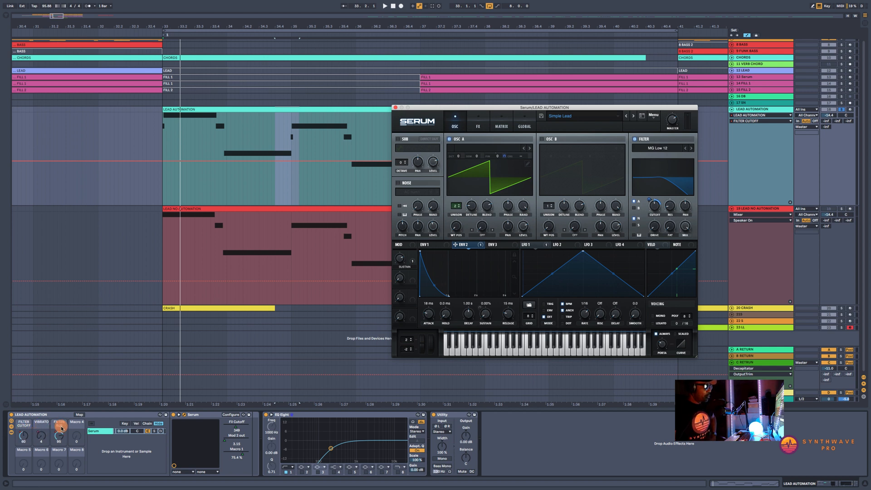
{"action": "left_click", "coordinate": [431, 256]}
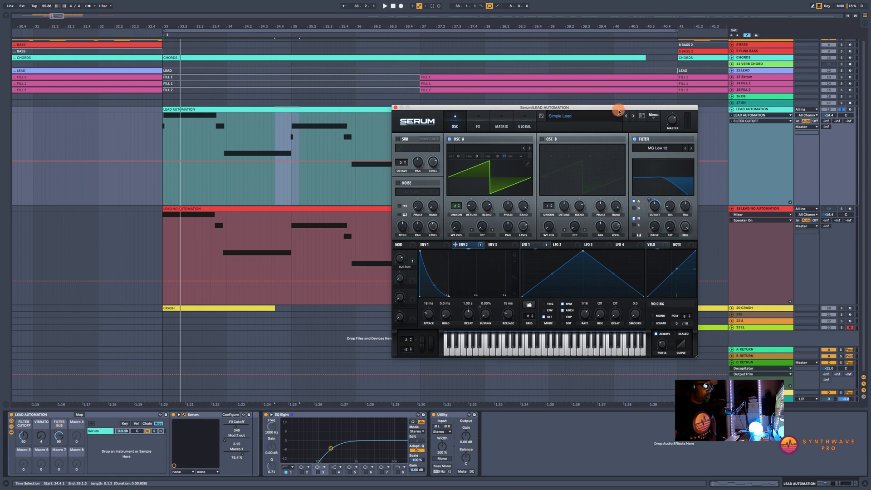
{"action": "left_click_drag", "start_coordinate": [618, 111], "coordinate": [622, 136]}
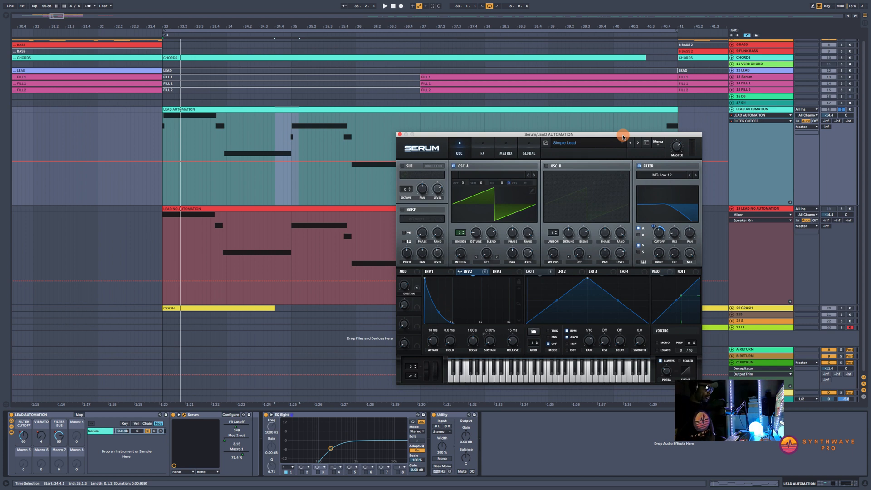
{"action": "left_click", "coordinate": [58, 447]}
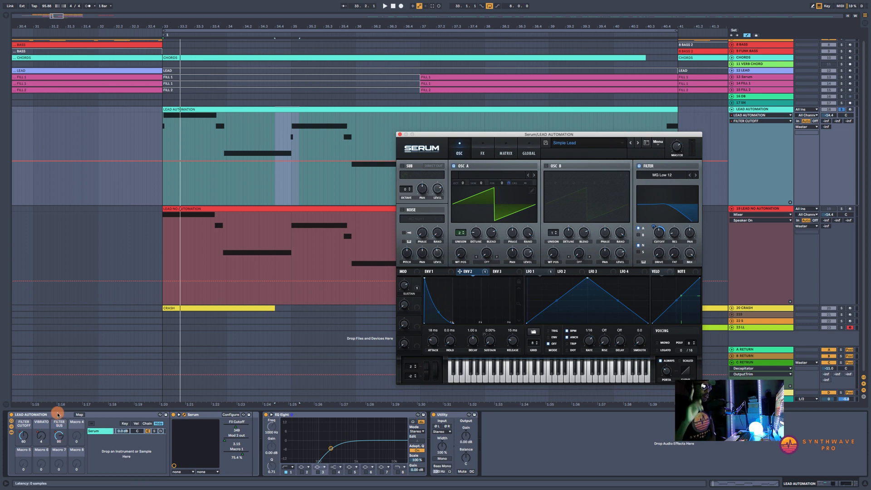
{"action": "left_click", "coordinate": [427, 137]}
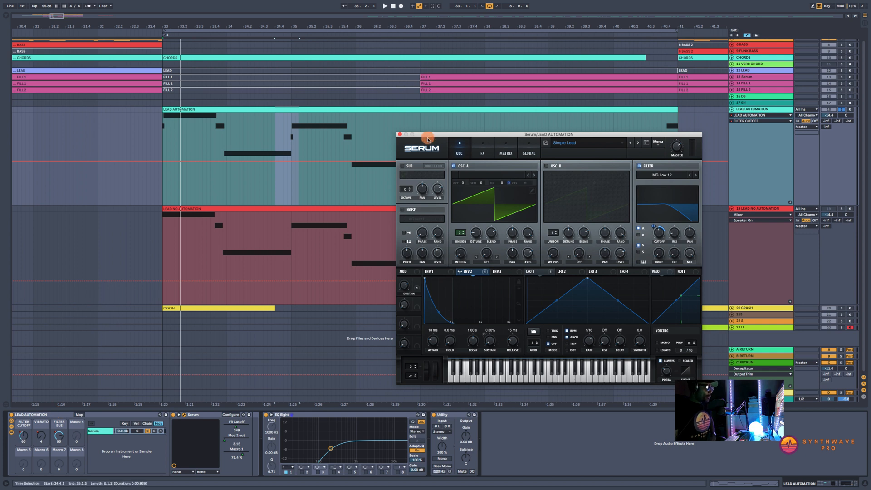
{"action": "left_click_drag", "start_coordinate": [434, 139], "coordinate": [516, 253]}
- Compare the FILTER CUTOFF and FILTER SUS automation curves on the LEAD AUTOMATION track
{"action": "left_click", "coordinate": [15, 442]}
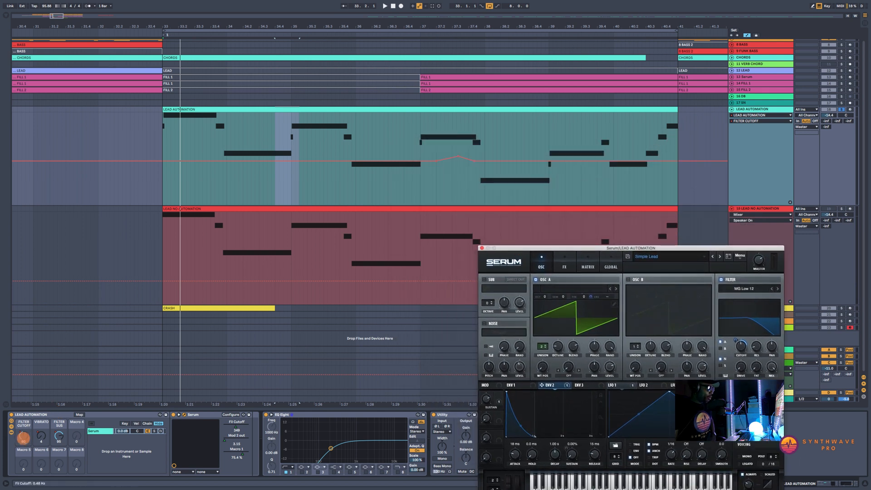
{"action": "left_click", "coordinate": [41, 435]}
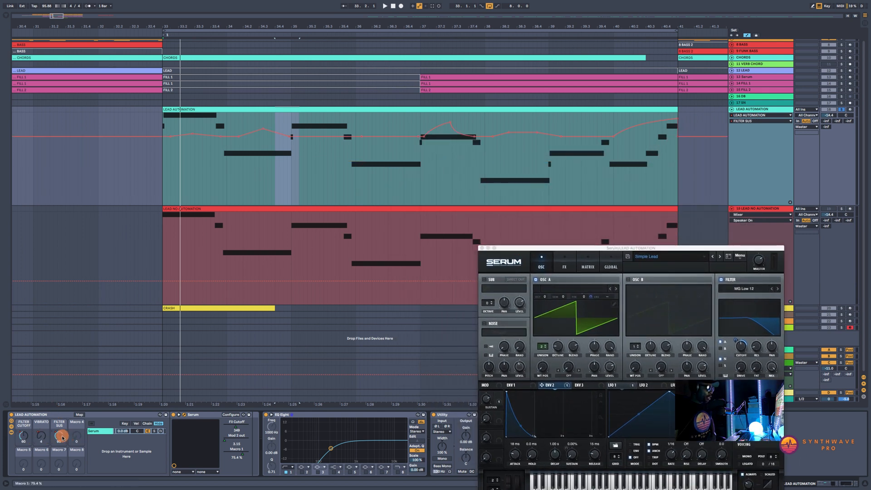
{"action": "left_click", "coordinate": [374, 119]}
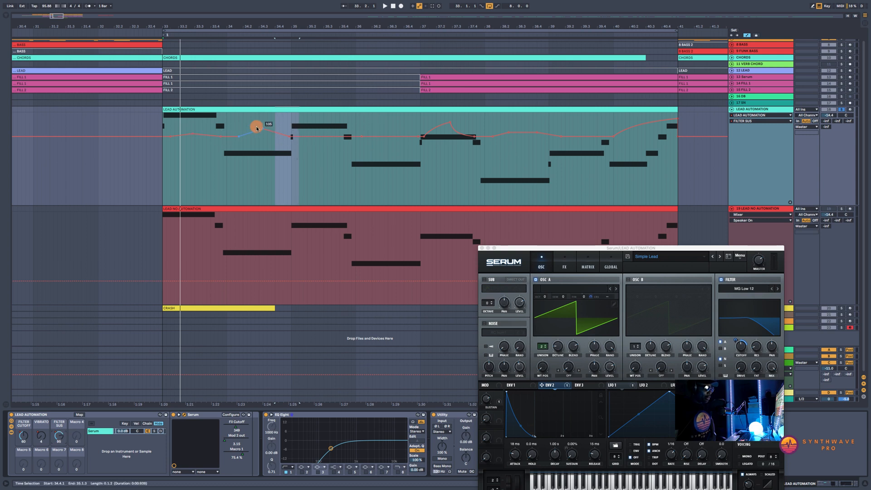
{"action": "left_click_drag", "start_coordinate": [256, 128], "coordinate": [263, 129]}
- Show the VIBRATO automation and examine its curves over the long notes through to the clip's end
{"action": "left_click", "coordinate": [41, 435]}
{"action": "left_click", "coordinate": [210, 133]}
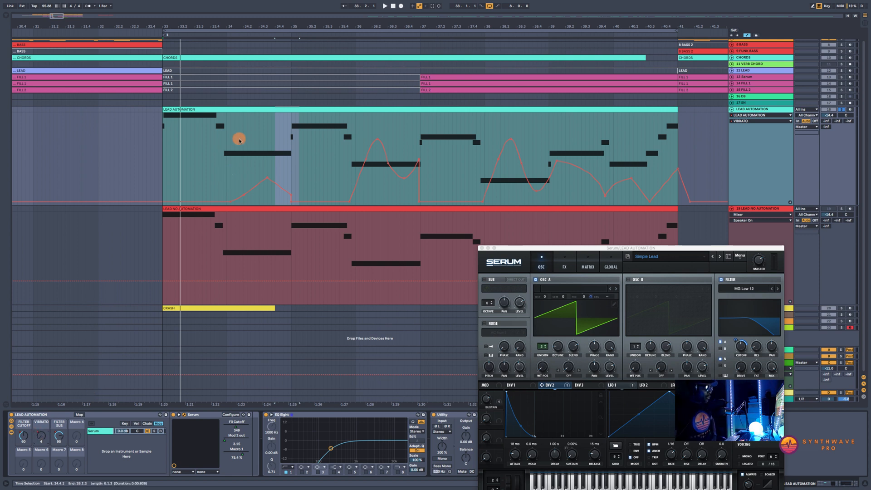
{"action": "left_click_drag", "start_coordinate": [229, 171], "coordinate": [294, 165]}
{"action": "left_click_drag", "start_coordinate": [350, 145], "coordinate": [419, 141]}
{"action": "left_click_drag", "start_coordinate": [481, 134], "coordinate": [676, 135]}
{"action": "left_click", "coordinate": [132, 440]}
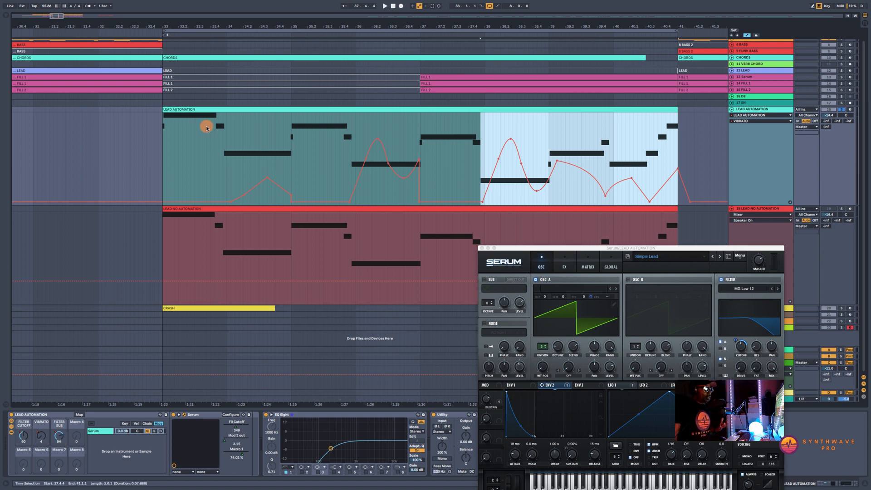
- Play the LEAD AUTOMATION clip from its start and examine the LFO 1 to A Fine routing in Serum's modulation matrix
{"action": "left_click", "coordinate": [180, 107]}
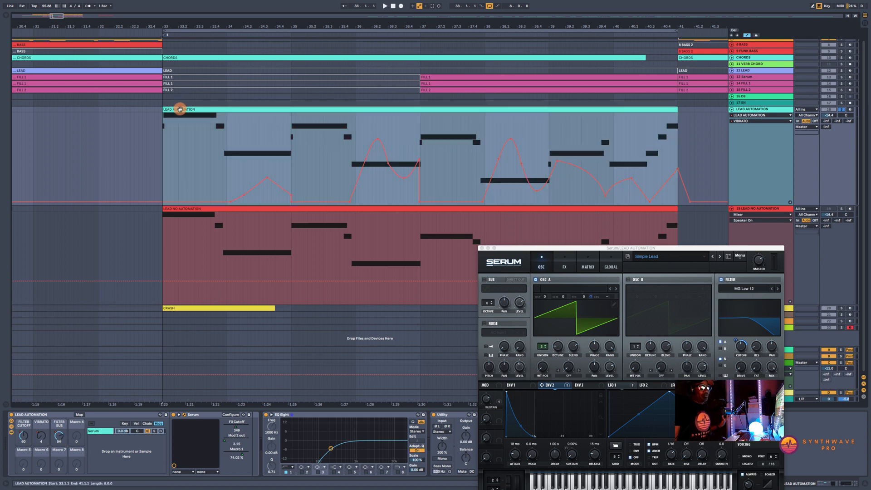
{"action": "key", "text": "space"}
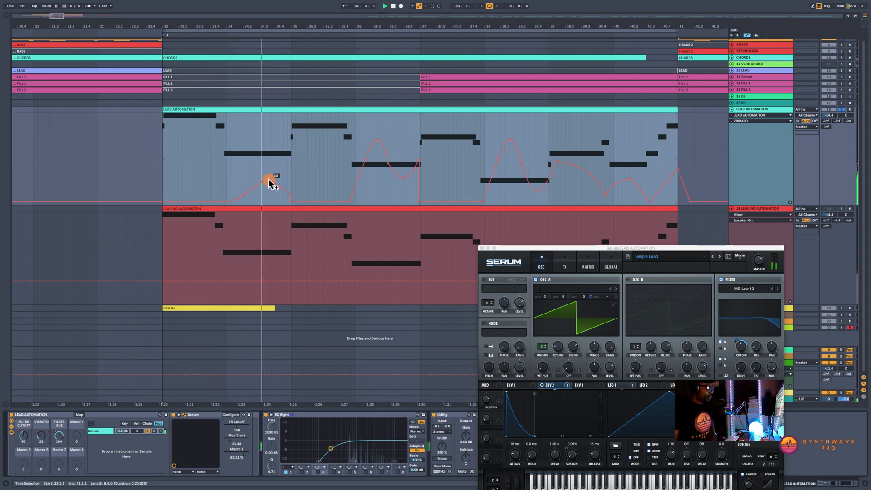
{"action": "left_click", "coordinate": [610, 263]}
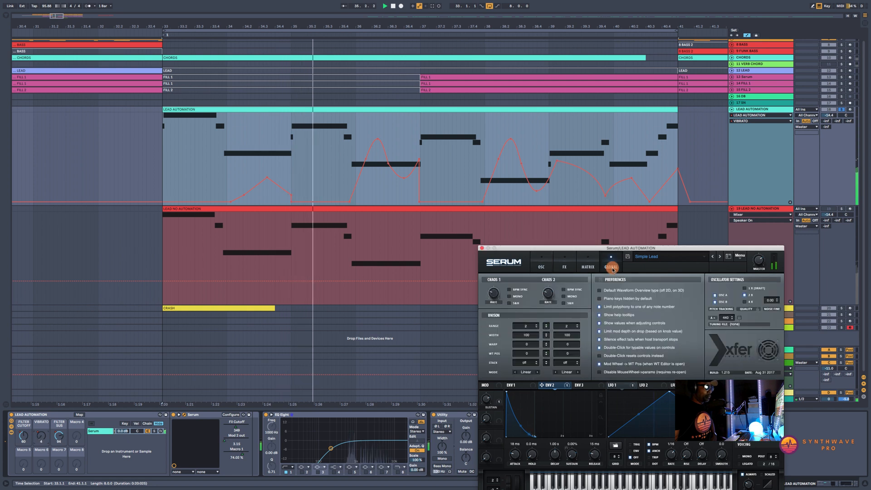
{"action": "left_click", "coordinate": [588, 266]}
{"action": "left_click_drag", "start_coordinate": [630, 248], "coordinate": [649, 213]}
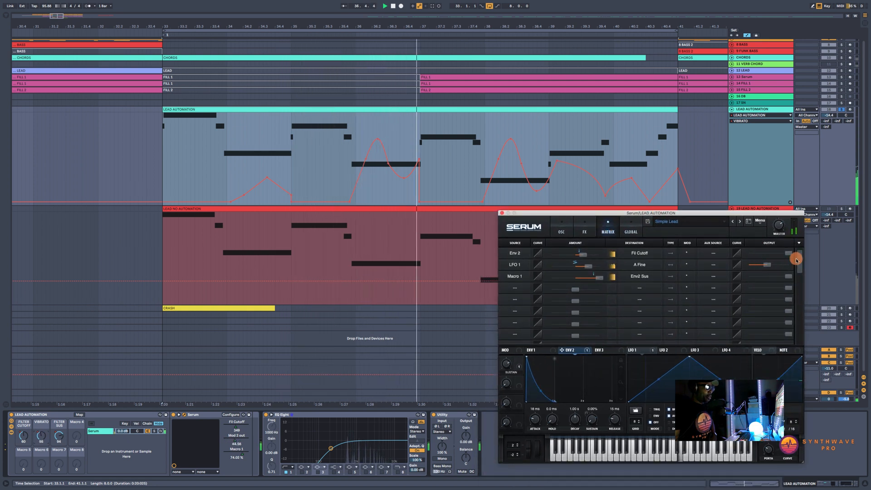
{"action": "left_click_drag", "start_coordinate": [776, 264], "coordinate": [759, 274]}
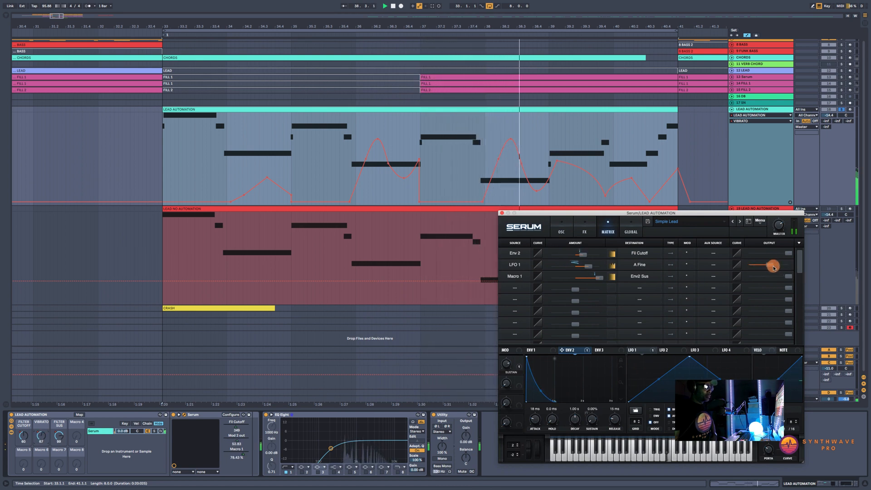
- Show the FILTER SUS automation, raise Serum's Env 2 sustain to just under 5%, and check the Macro 1 routing
{"action": "left_click", "coordinate": [60, 438]}
{"action": "left_click_drag", "start_coordinate": [60, 438], "coordinate": [65, 428]}
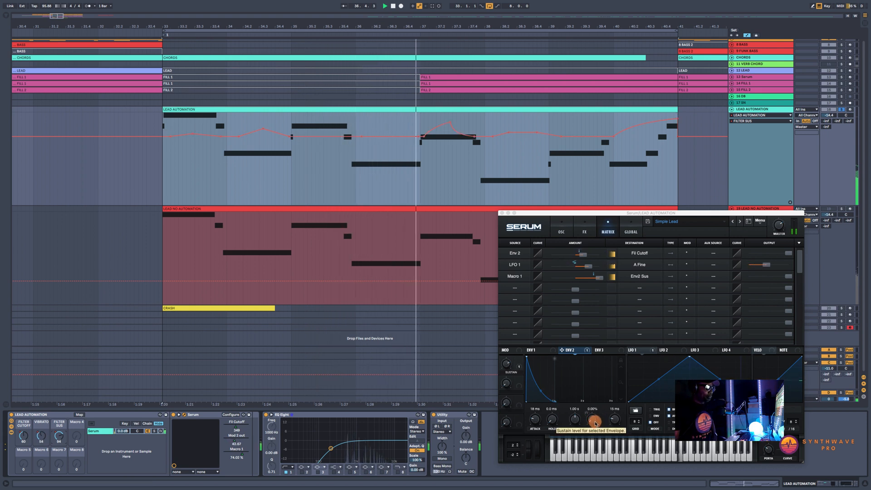
{"action": "left_click_drag", "start_coordinate": [591, 423], "coordinate": [591, 422]}
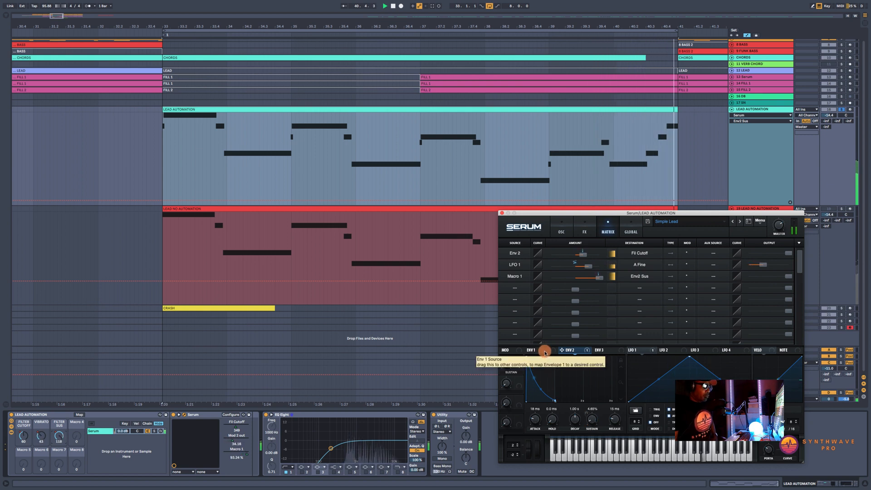
{"action": "left_click_drag", "start_coordinate": [544, 352], "coordinate": [508, 284]}
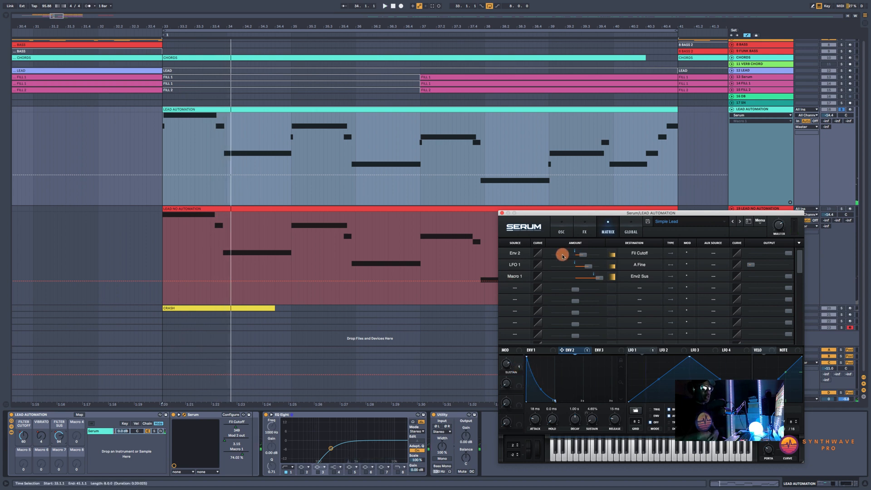
- Close the LEAD AUTOMATION Serum window and solo the LEAD NO AUTOMATION track
{"action": "left_click", "coordinate": [797, 159]}
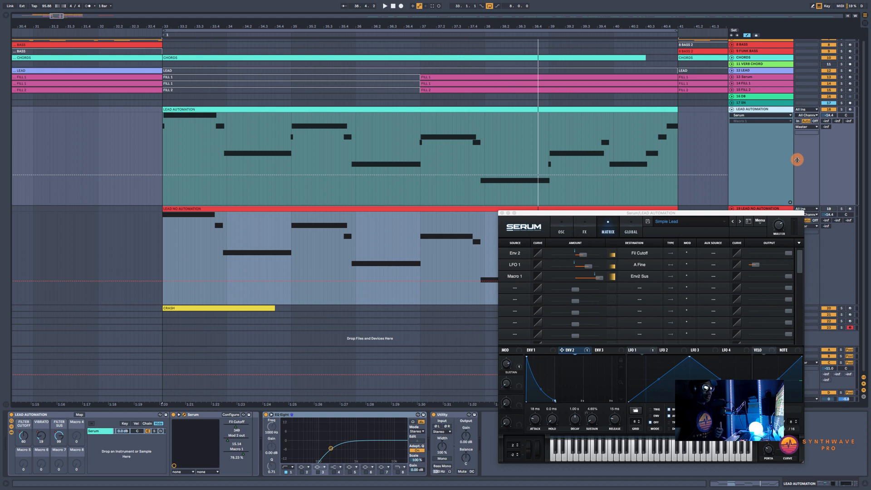
{"action": "left_click", "coordinate": [501, 212]}
{"action": "left_click", "coordinate": [842, 208]}
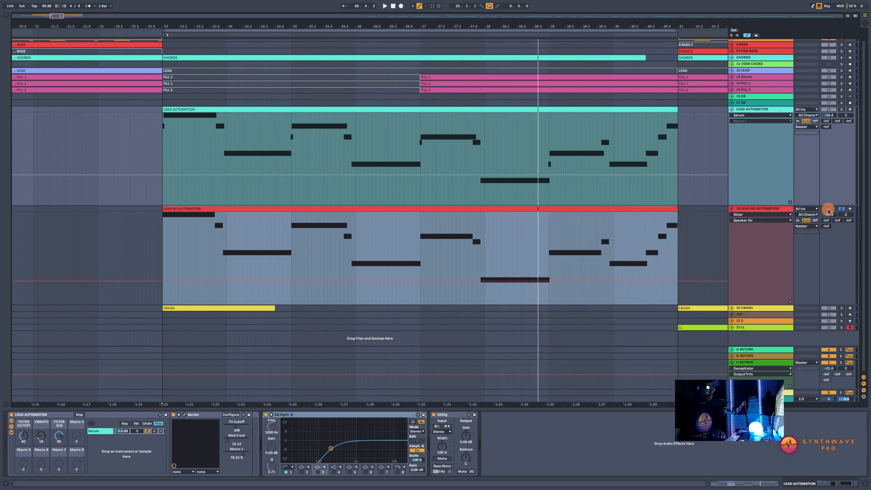
{"action": "left_click", "coordinate": [828, 210]}
- Open the LEAD NO AUTOMATION track's Serum window and play its clip with the synth in view
{"action": "left_click", "coordinate": [319, 209]}
{"action": "left_click", "coordinate": [182, 416]}
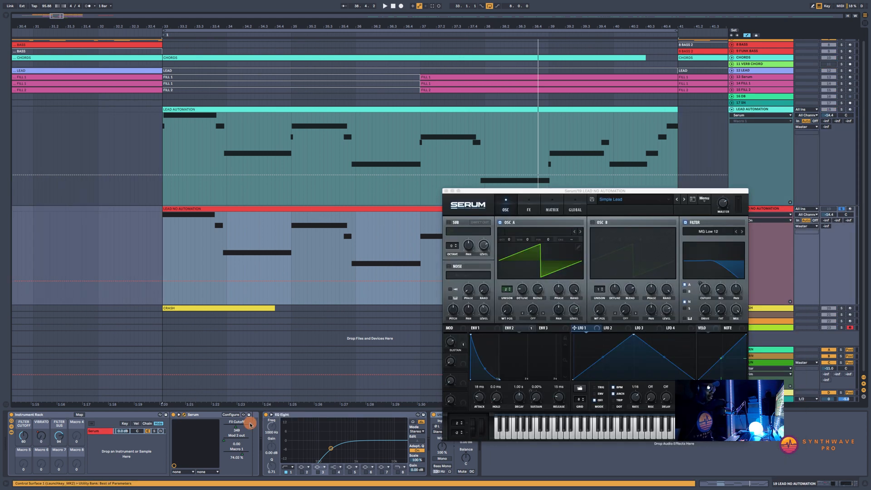
{"action": "left_click_drag", "start_coordinate": [627, 191], "coordinate": [614, 189]}
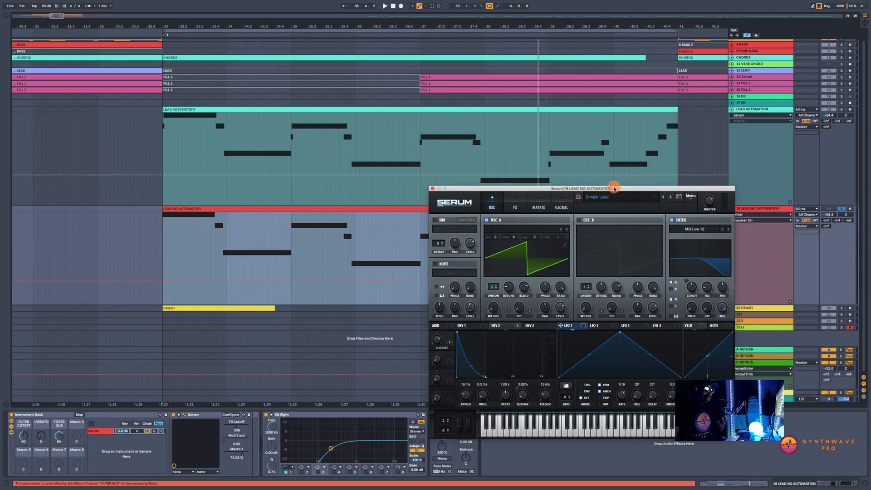
{"action": "left_click", "coordinate": [204, 210]}
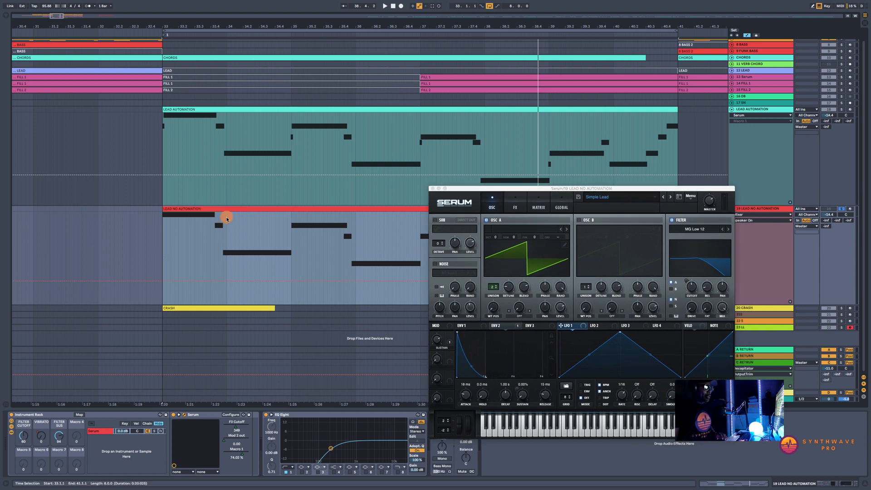
{"action": "key", "text": "space"}
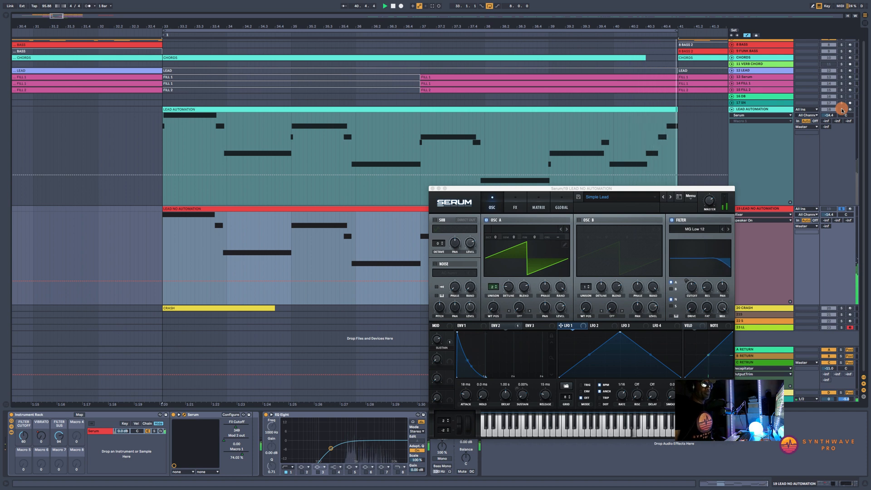
- Solo the LEAD AUTOMATION track and review its Serum effects and modulation matrix during playback
{"action": "left_click", "coordinate": [771, 110]}
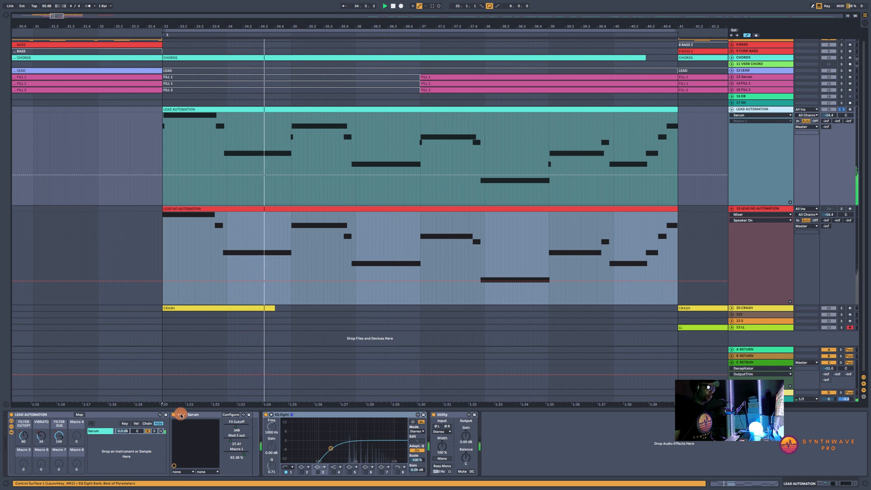
{"action": "left_click", "coordinate": [183, 415]}
{"action": "left_click", "coordinate": [585, 231]}
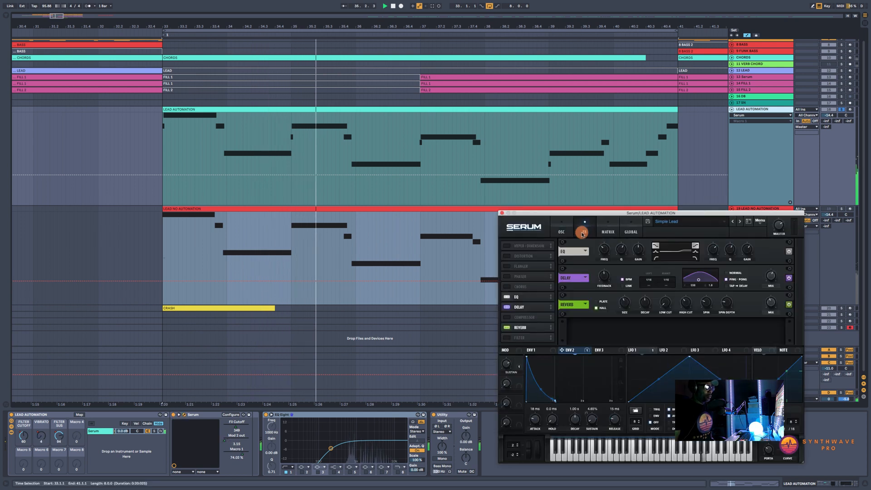
{"action": "left_click", "coordinate": [602, 232]}
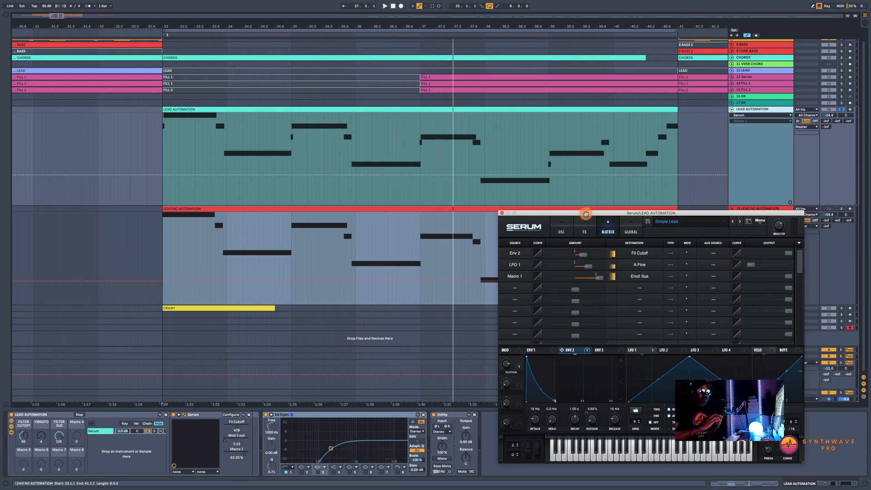
{"action": "left_click_drag", "start_coordinate": [585, 214], "coordinate": [552, 155]}
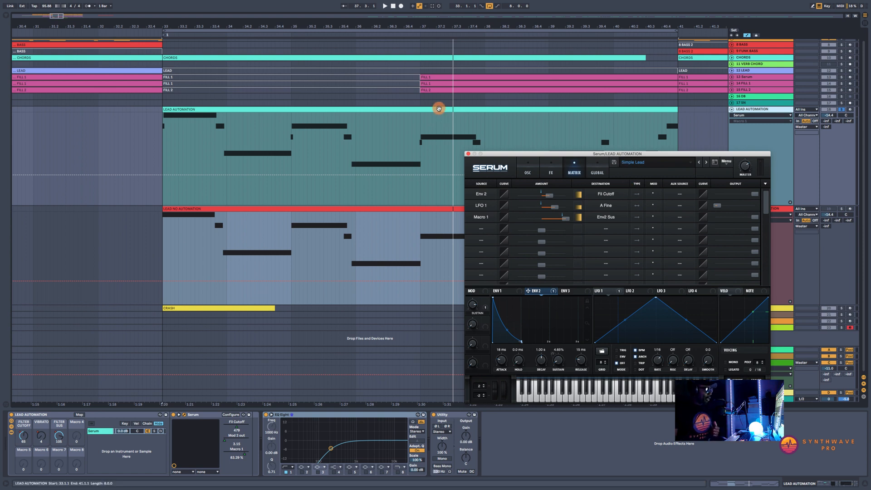
- Display the LEAD AUTOMATION clip's MIDI Ctrl Pitch Bend envelope and close the Serum window
{"action": "double_click", "coordinate": [439, 109]}
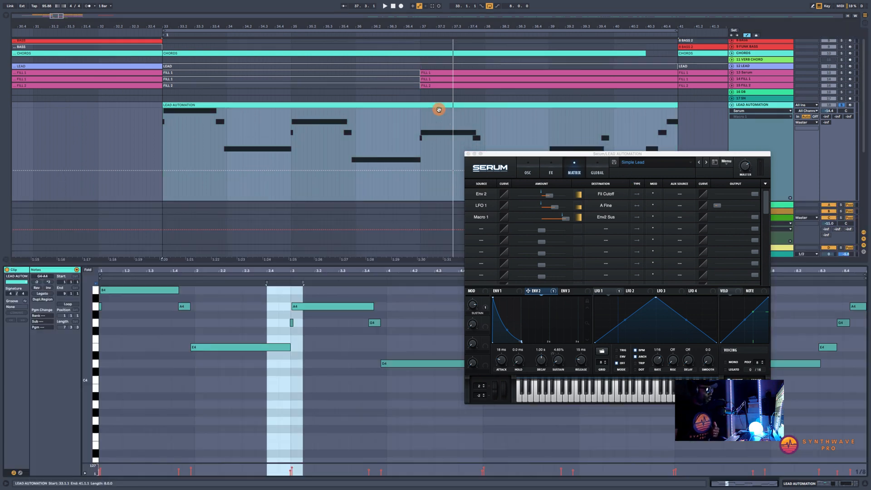
{"action": "left_click", "coordinate": [24, 474]}
{"action": "left_click", "coordinate": [100, 275]}
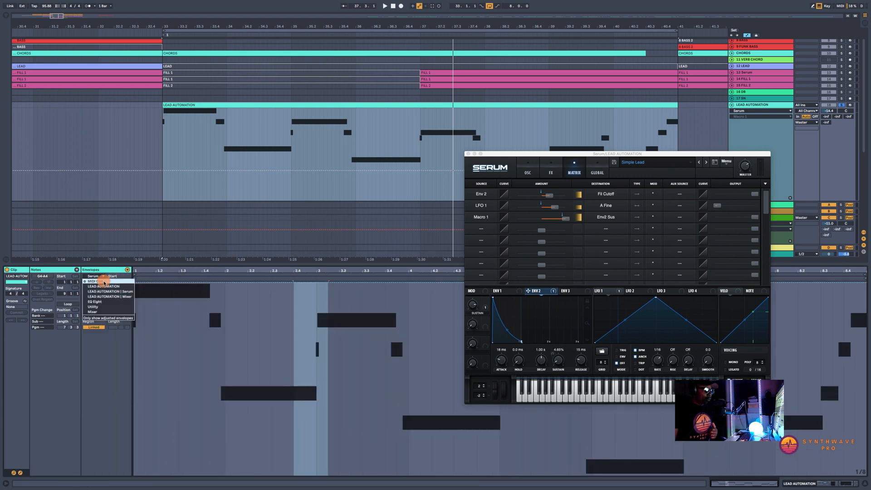
{"action": "left_click", "coordinate": [104, 281]}
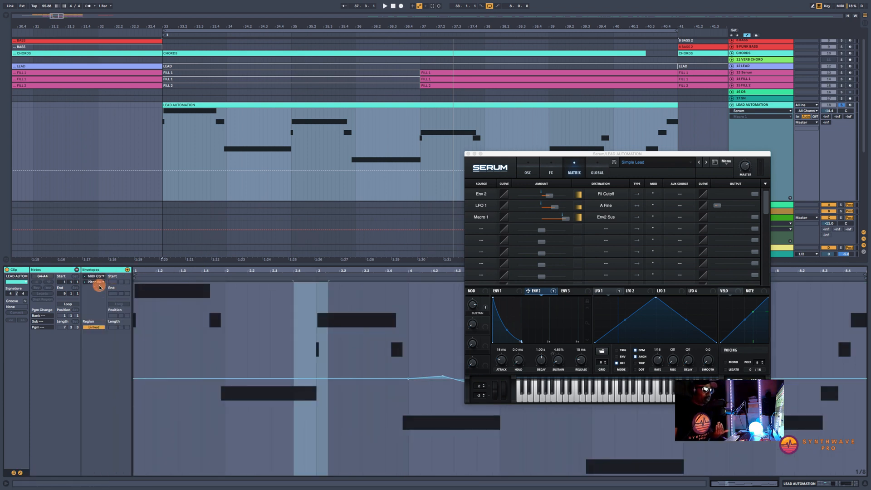
{"action": "left_click_drag", "start_coordinate": [100, 287], "coordinate": [466, 152]}
{"action": "left_click", "coordinate": [469, 154]}
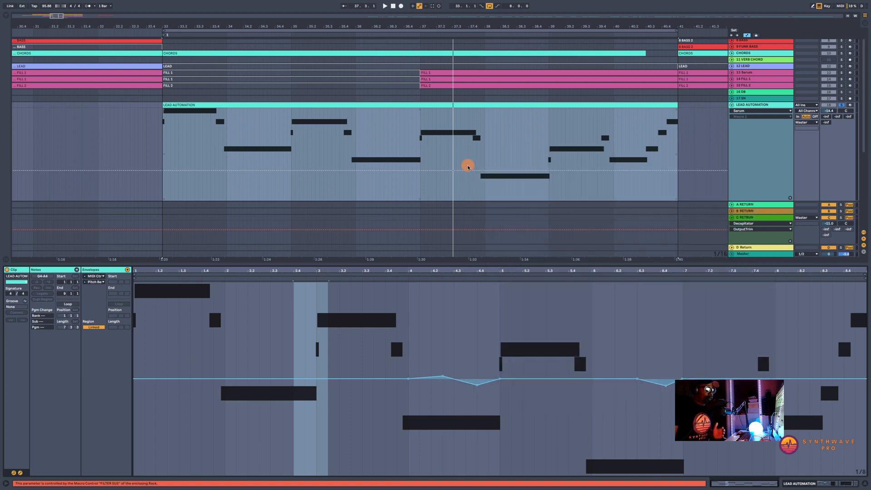
- Examine the pitch bend curve over the long bar 4 note, then return the clip to its note view
{"action": "left_click", "coordinate": [413, 391]}
{"action": "left_click_drag", "start_coordinate": [407, 394], "coordinate": [499, 390]}
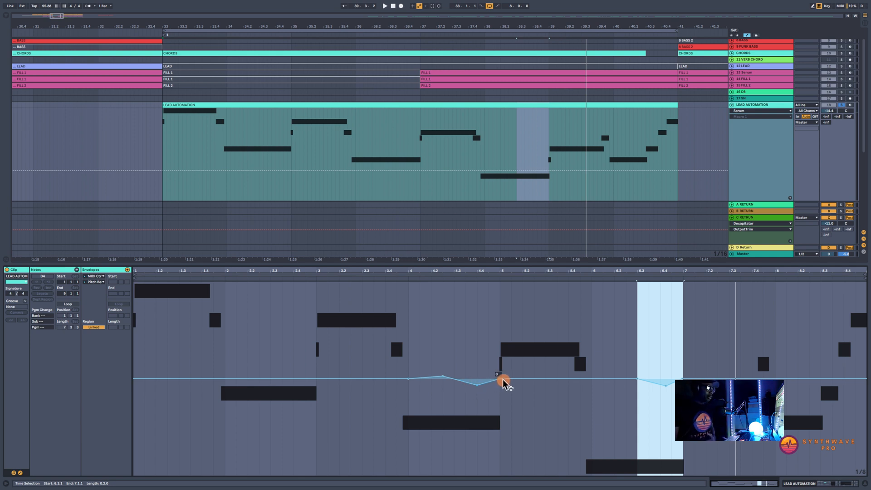
{"action": "left_click", "coordinate": [20, 472]}
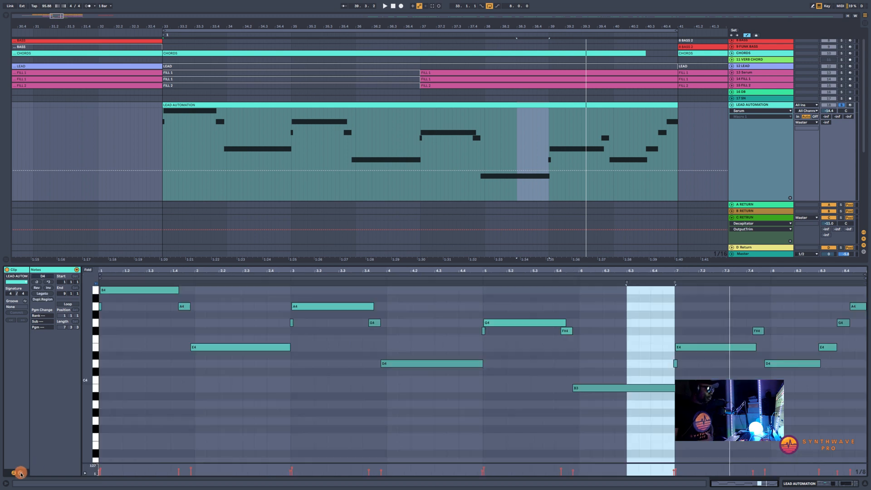
- Show the FILTER CUTOFF macro automation on the LEAD AUTOMATION track and play the lead from late bar 36 to hear it
{"action": "left_click", "coordinate": [811, 482]}
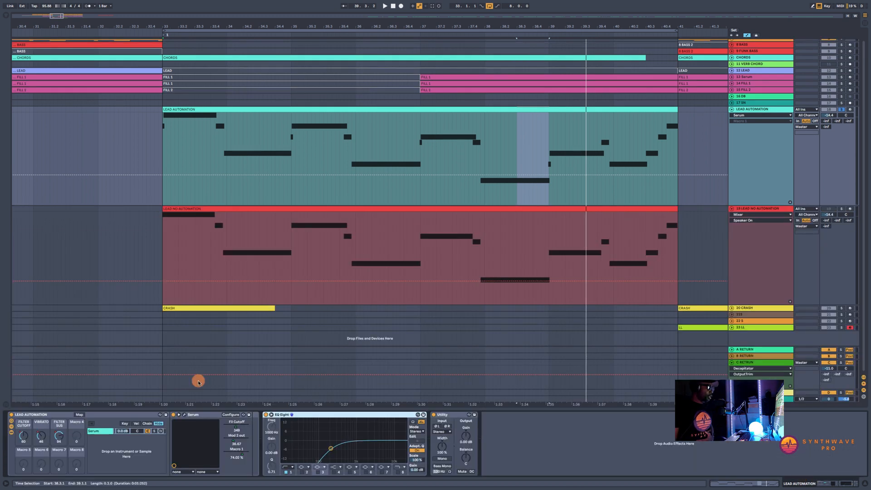
{"action": "left_click", "coordinate": [26, 436]}
{"action": "left_click", "coordinate": [438, 136]}
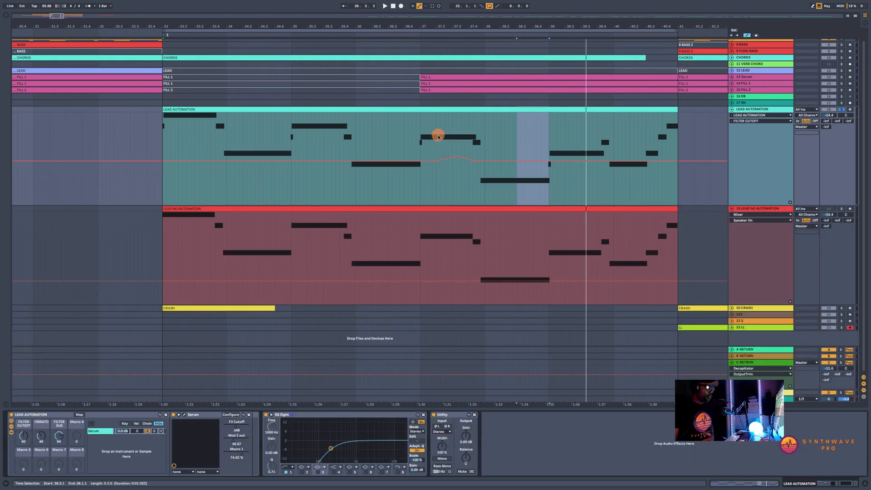
{"action": "left_click", "coordinate": [411, 130]}
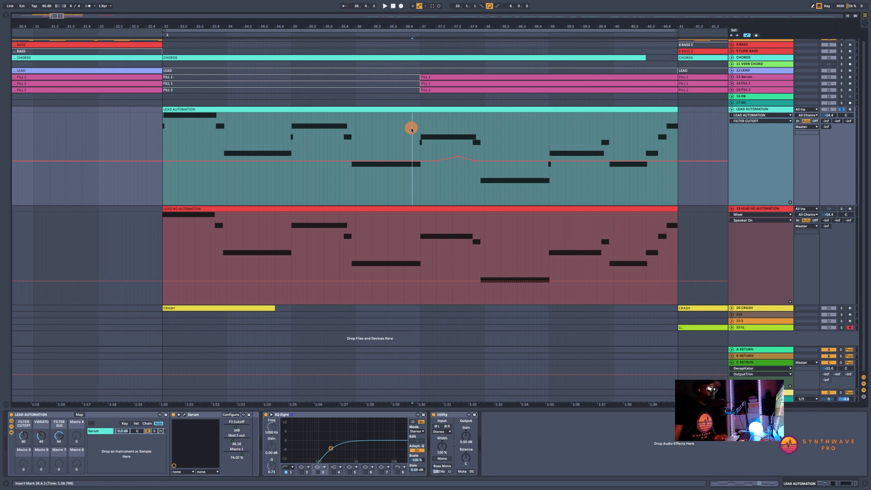
{"action": "key", "text": "space"}
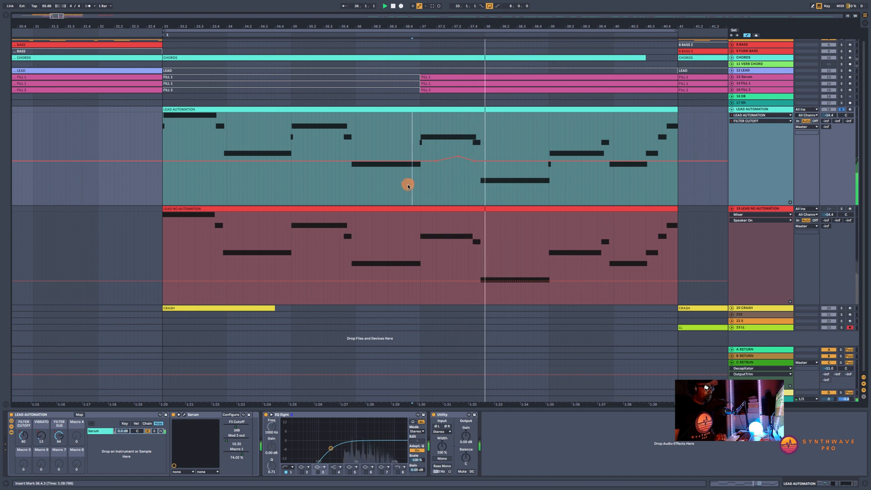
{"action": "key", "text": "space"}
- Mark the note passage from the start of bar 37 into bar 38 and review its FILTER SUS automation curve during playback
{"action": "left_click_drag", "start_coordinate": [422, 179], "coordinate": [488, 178]}
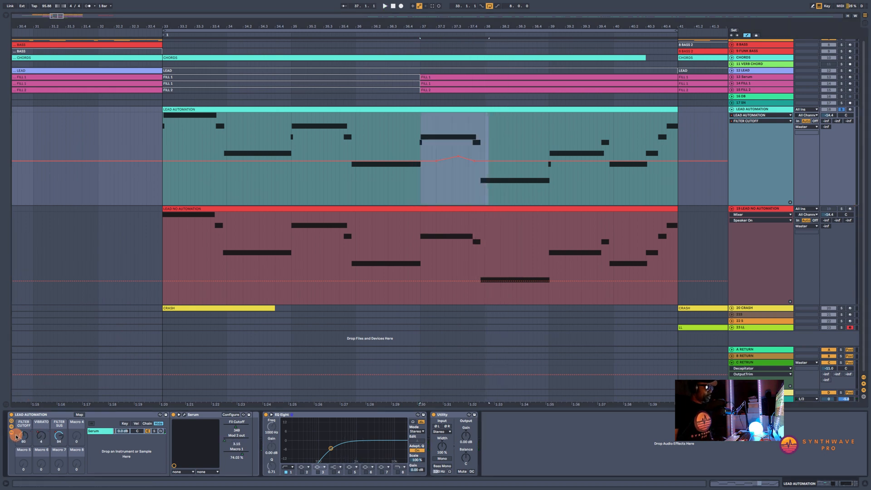
{"action": "left_click", "coordinate": [60, 435]}
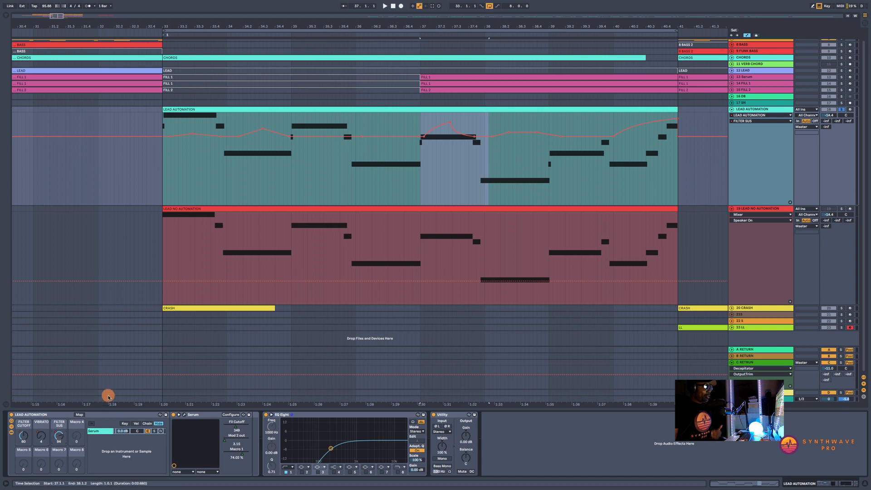
{"action": "left_click", "coordinate": [422, 198]}
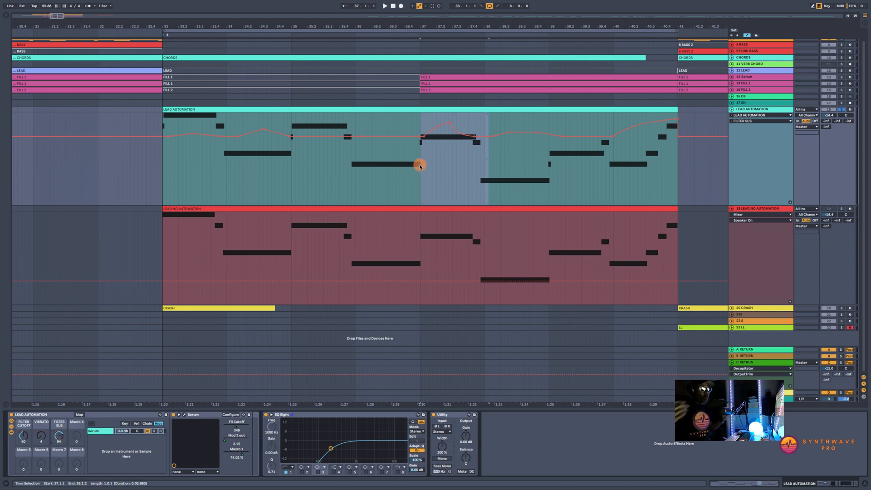
{"action": "key", "text": "space"}
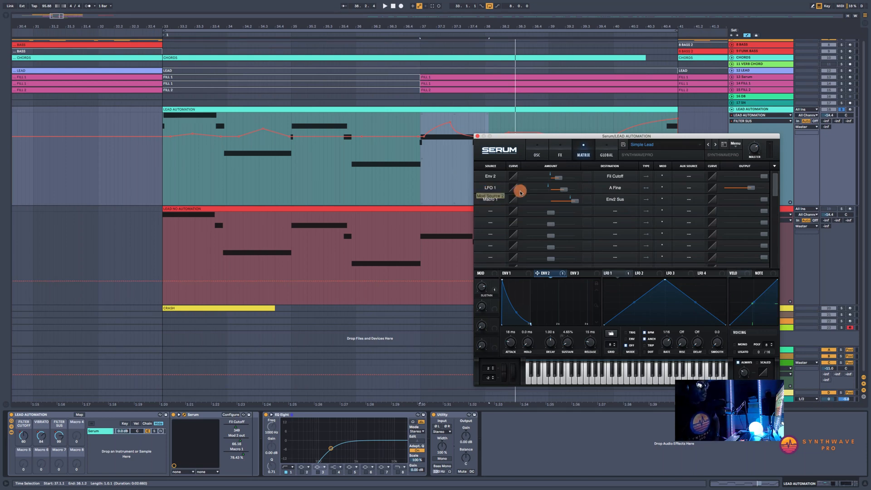
- Play the lead with Serum's modulation matrix in view, and try raising and lowering the output level of the LFO 1 to A Fine routing
{"action": "left_click", "coordinate": [537, 155]}
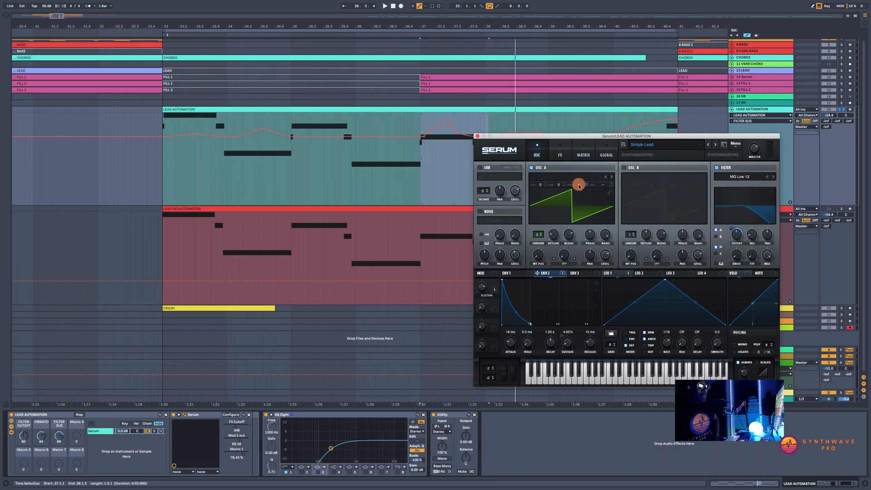
{"action": "left_click", "coordinate": [584, 153]}
{"action": "key", "text": "space"}
{"action": "mouse_move", "coordinate": [729, 188]}
{"action": "left_mouse_down"}
{"action": "mouse_move", "coordinate": [793, 190]}
{"action": "mouse_move", "coordinate": [671, 193]}
{"action": "mouse_move", "coordinate": [742, 187]}
{"action": "left_mouse_up"}
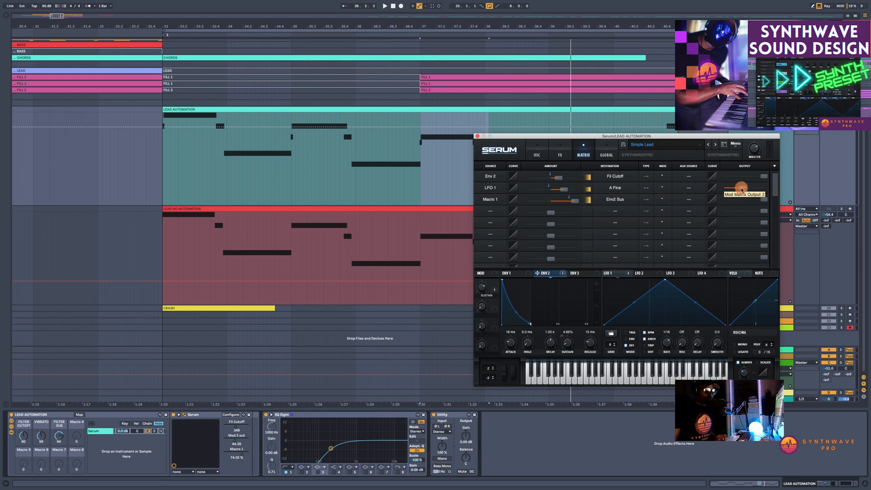
{"action": "mouse_move", "coordinate": [742, 190]}
{"action": "left_mouse_down"}
{"action": "mouse_move", "coordinate": [755, 191]}
{"action": "mouse_move", "coordinate": [730, 190]}
{"action": "left_mouse_up"}
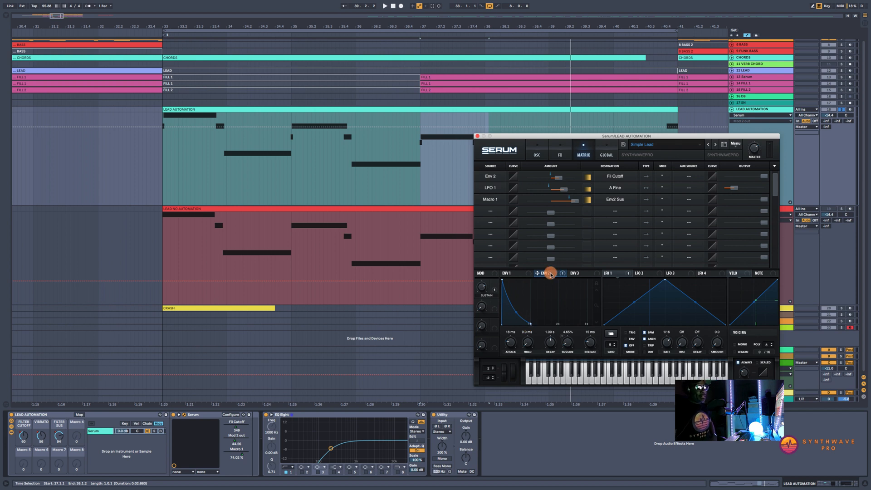
- Check Env 2's modulation destination, return to Serum's oscillator page and re-centre OSC A's pan
{"action": "mouse_move", "coordinate": [550, 274]}
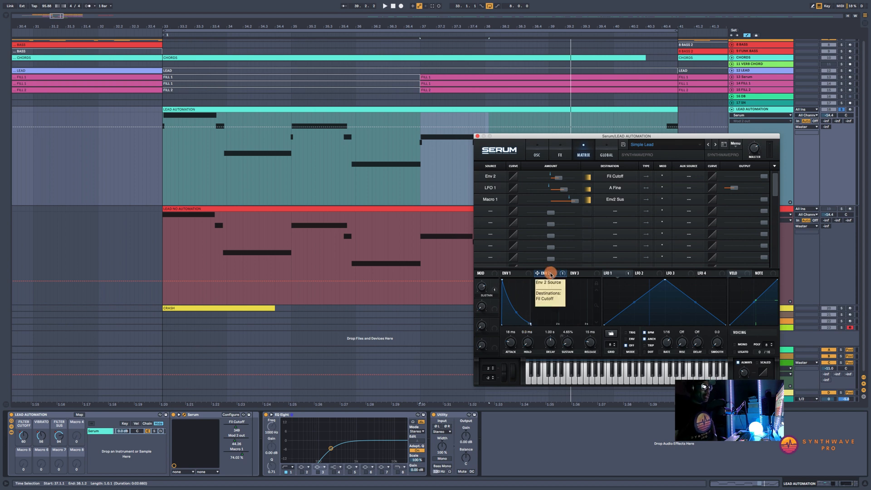
{"action": "left_click", "coordinate": [537, 153]}
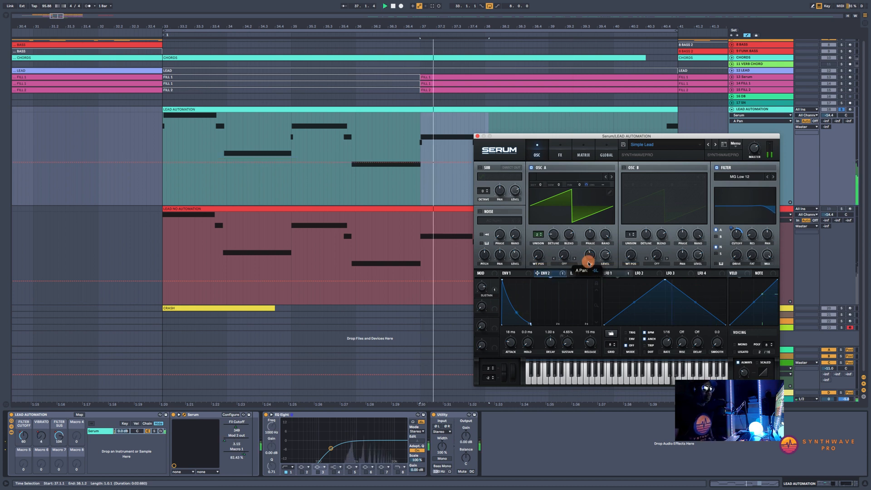
{"action": "mouse_move", "coordinate": [588, 260]}
{"action": "left_mouse_down"}
{"action": "mouse_move", "coordinate": [589, 270]}
{"action": "mouse_move", "coordinate": [591, 249]}
{"action": "mouse_move", "coordinate": [591, 270]}
{"action": "mouse_move", "coordinate": [590, 255]}
{"action": "left_mouse_up"}
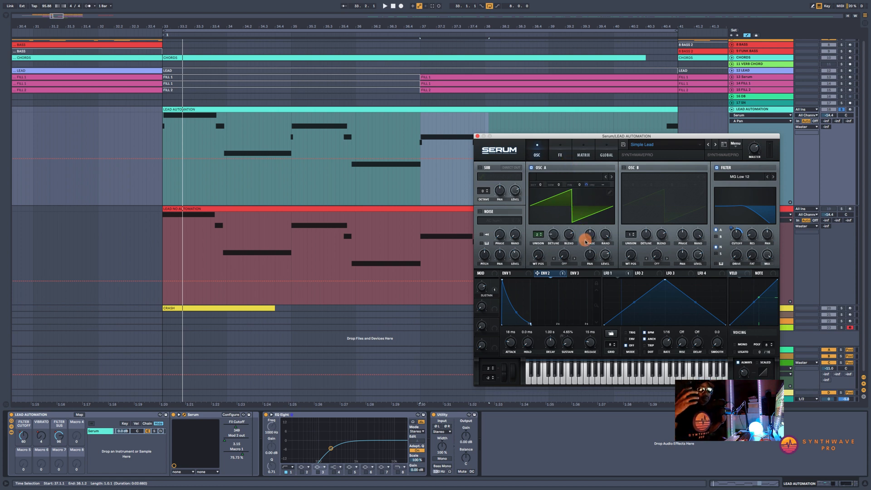
{"action": "mouse_move", "coordinate": [584, 240]}
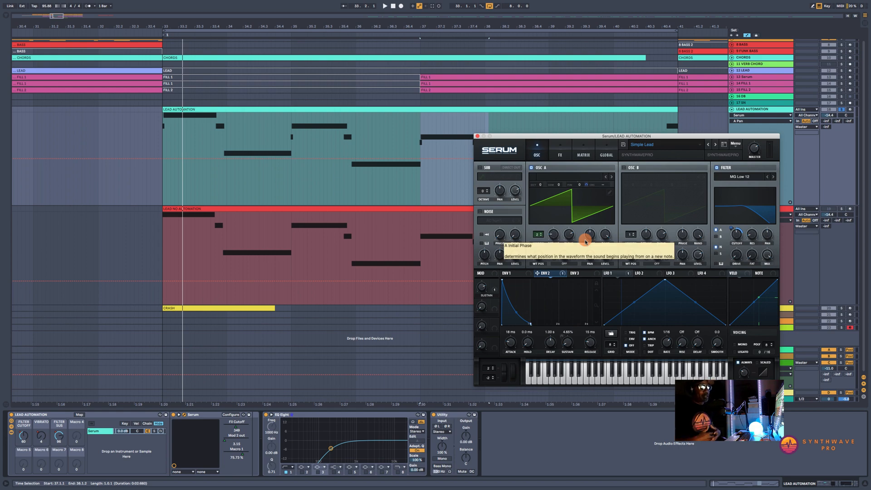